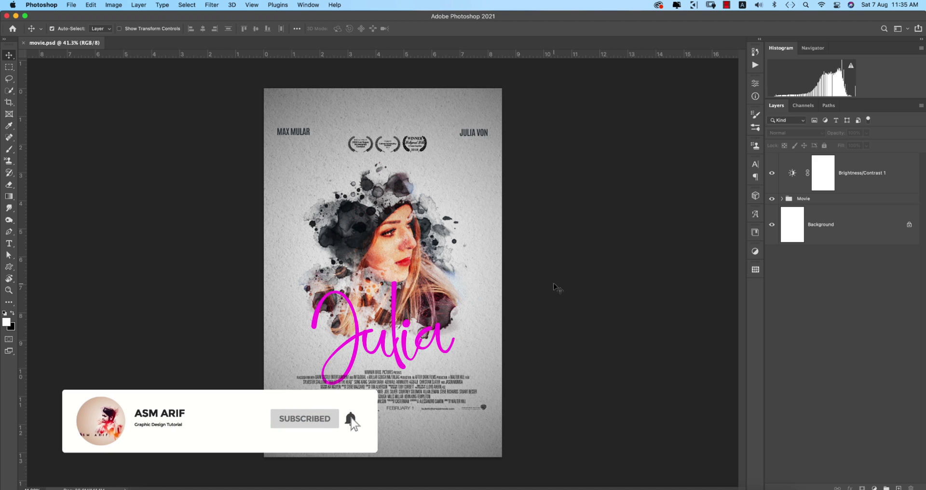
Close movie.psd and create a new blank A4 (210 x 297 mm) print document.
click(24, 44)
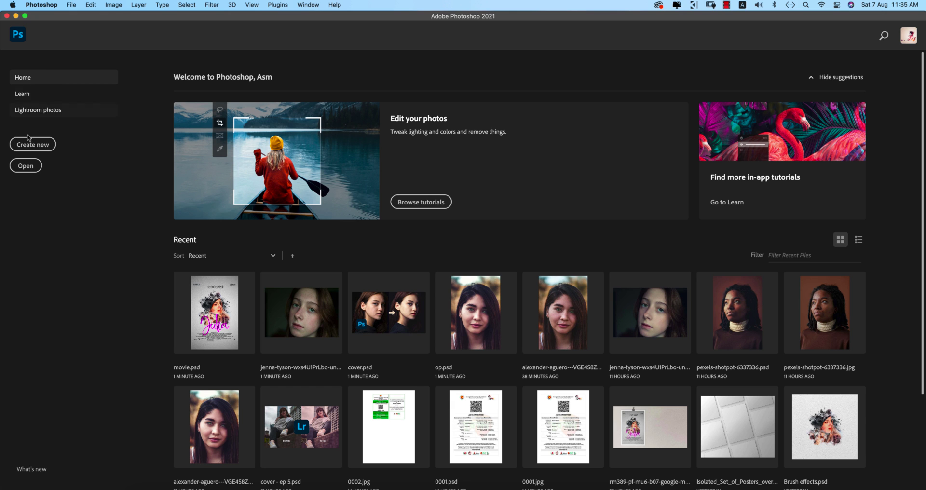
click(73, 5)
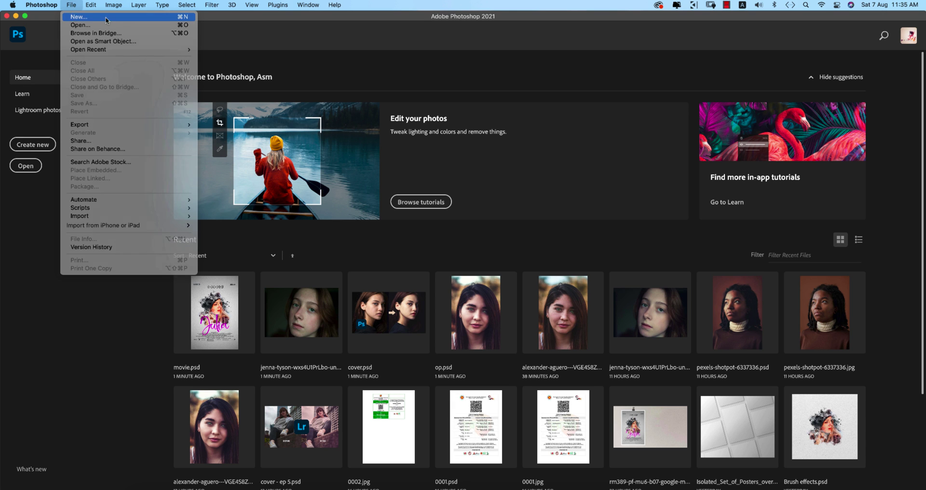
click(80, 20)
click(364, 110)
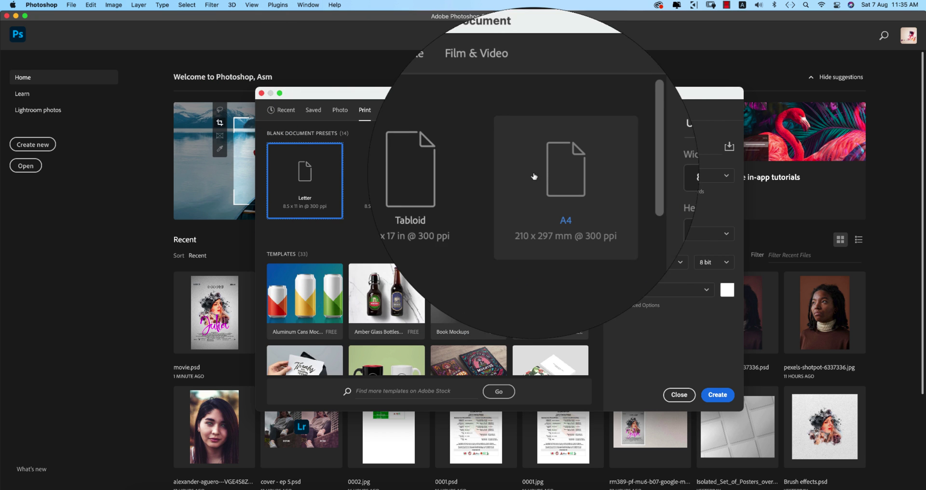
click(545, 173)
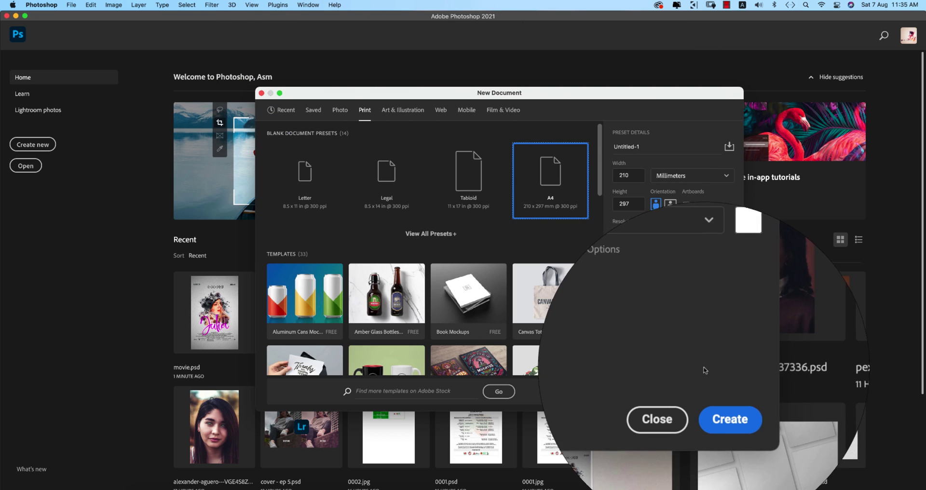
click(718, 395)
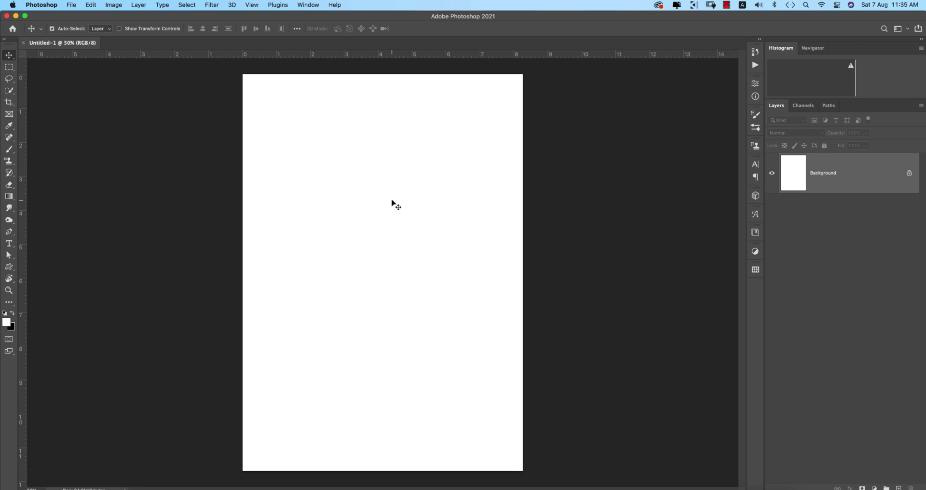
Place the white-texture image as an embedded layer on the page.
click(71, 5)
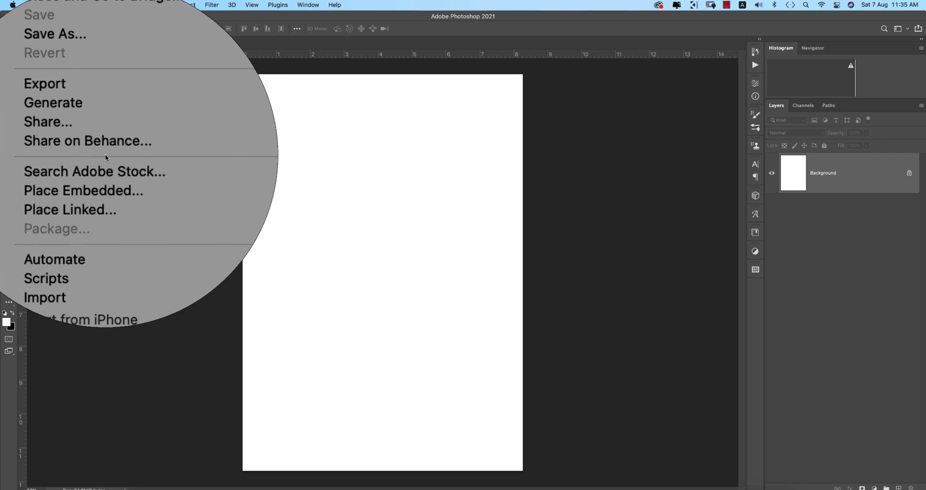
click(106, 171)
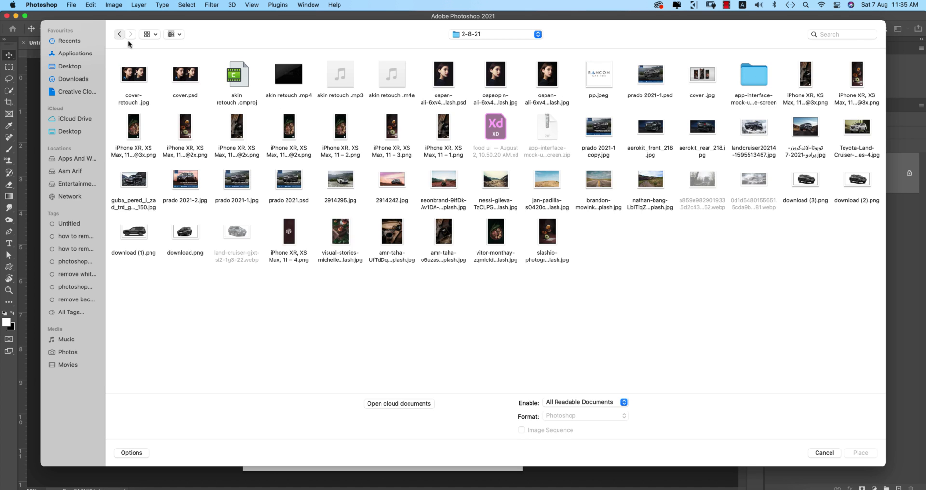
click(119, 34)
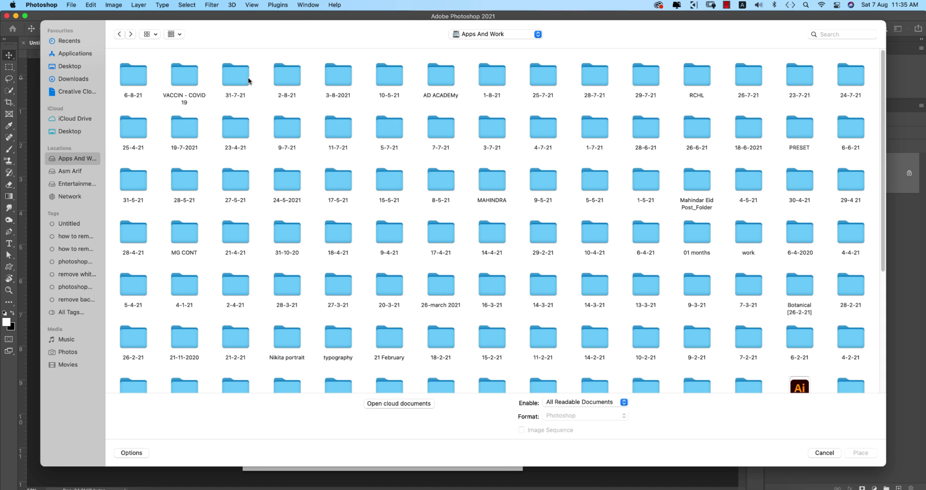
double_click(286, 77)
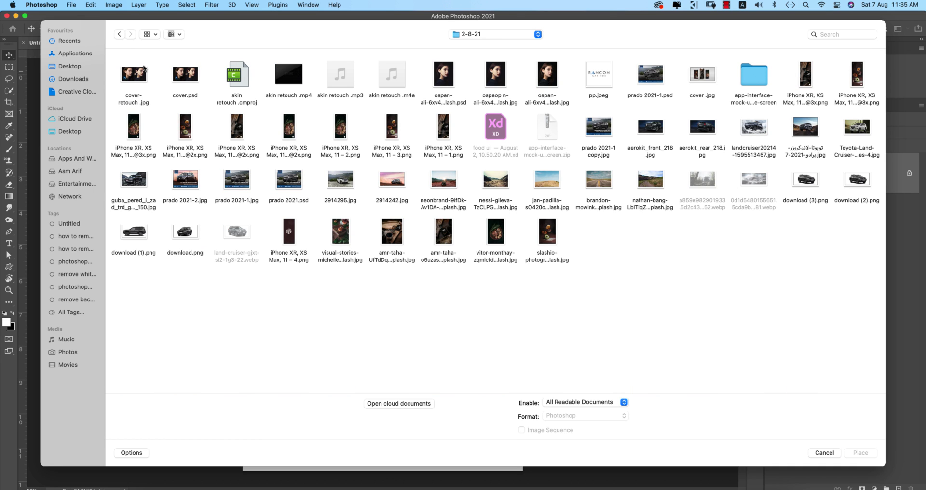
click(121, 35)
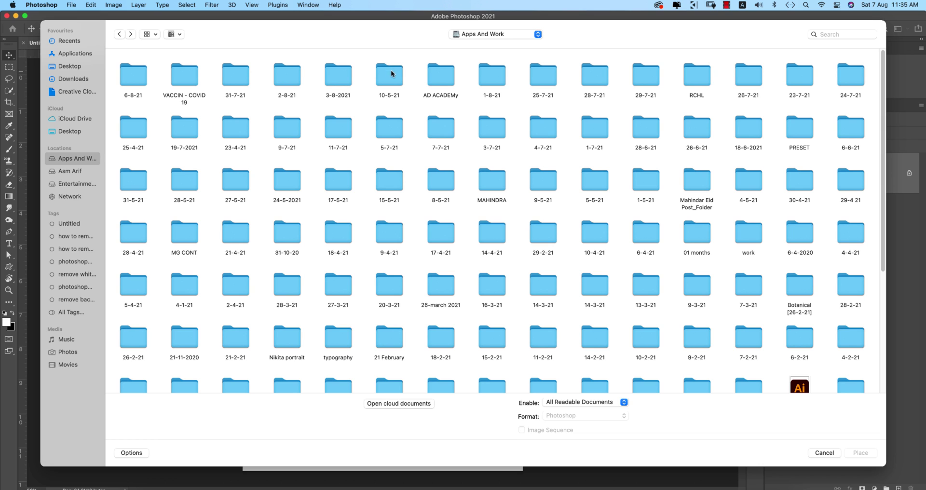
double_click(287, 76)
double_click(288, 133)
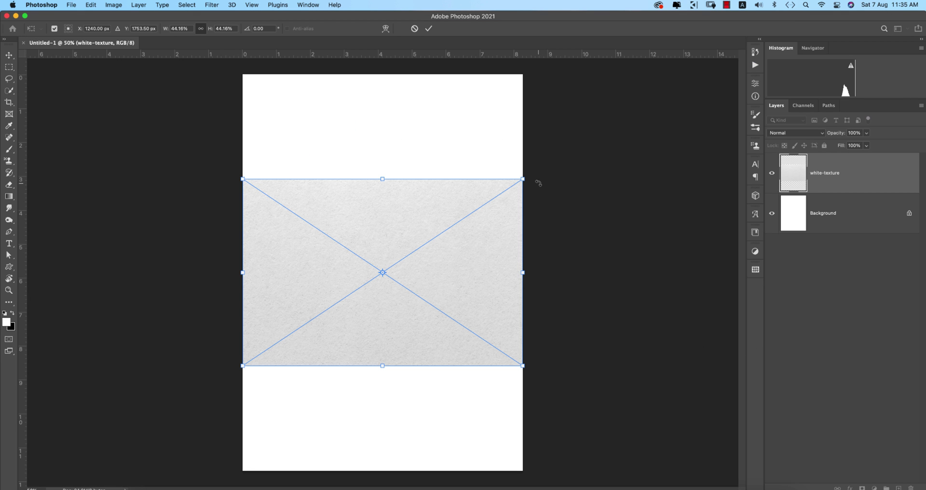
Rotate the texture -90° and stretch it to cover the whole A4 page.
drag(538, 184, 316, 131)
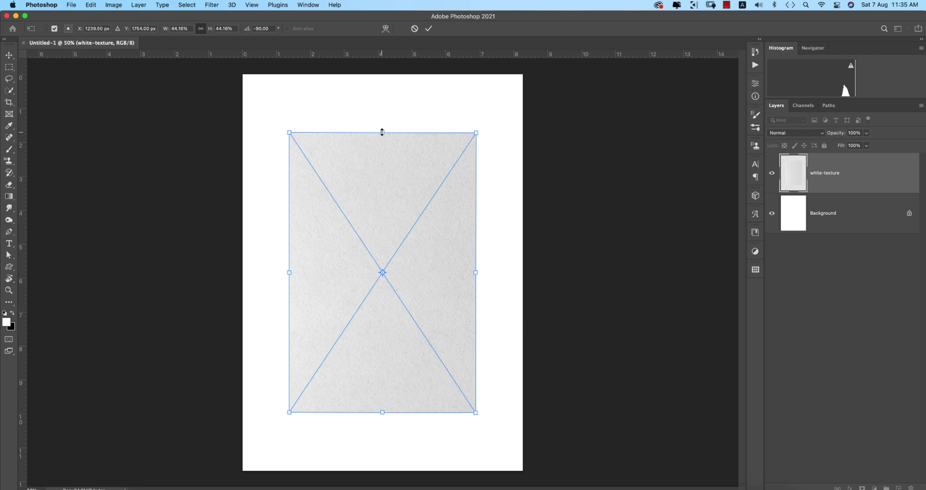
drag(382, 132, 382, 74)
drag(382, 412, 384, 488)
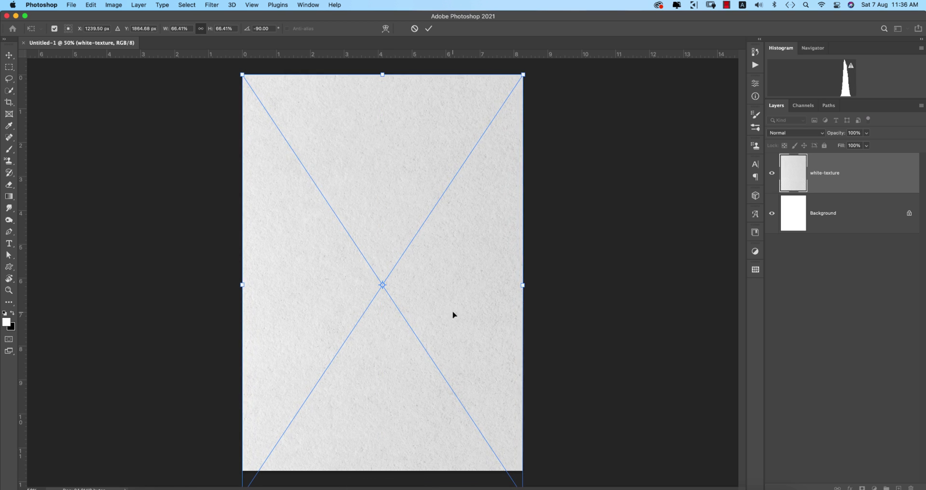
drag(453, 314, 455, 295)
drag(524, 264, 486, 273)
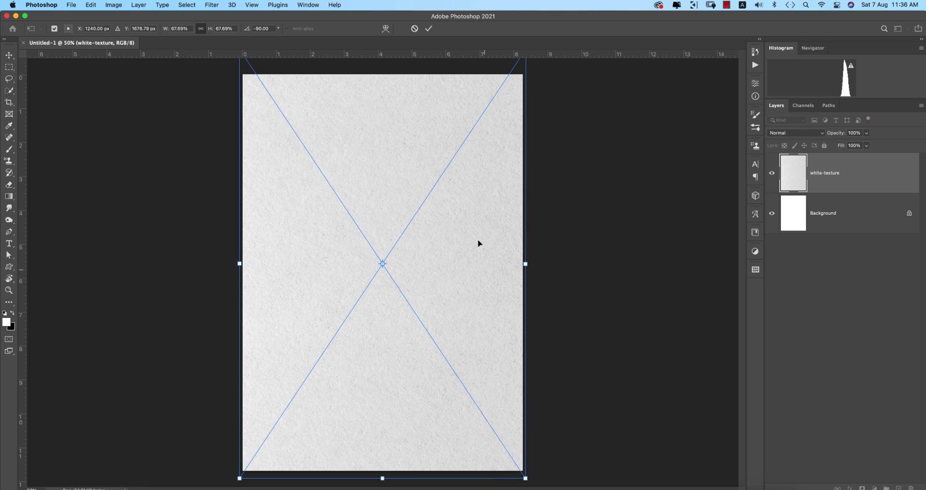
click(429, 28)
Rasterize the white-texture layer and place the freestocks portrait photo on the page.
right_click(868, 183)
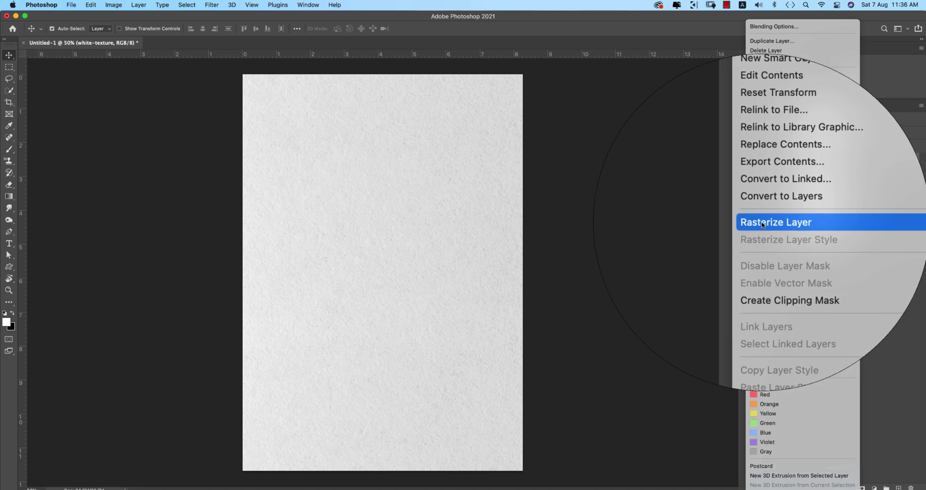
click(763, 224)
click(68, 5)
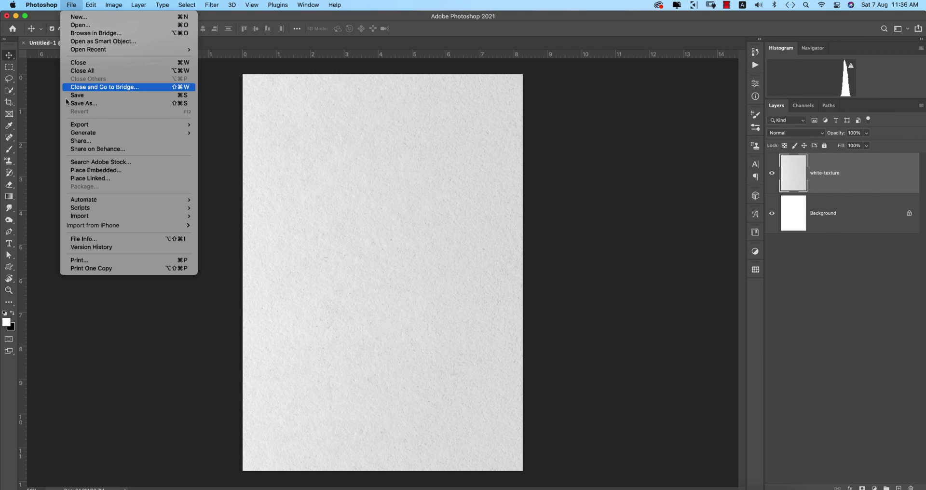
click(96, 170)
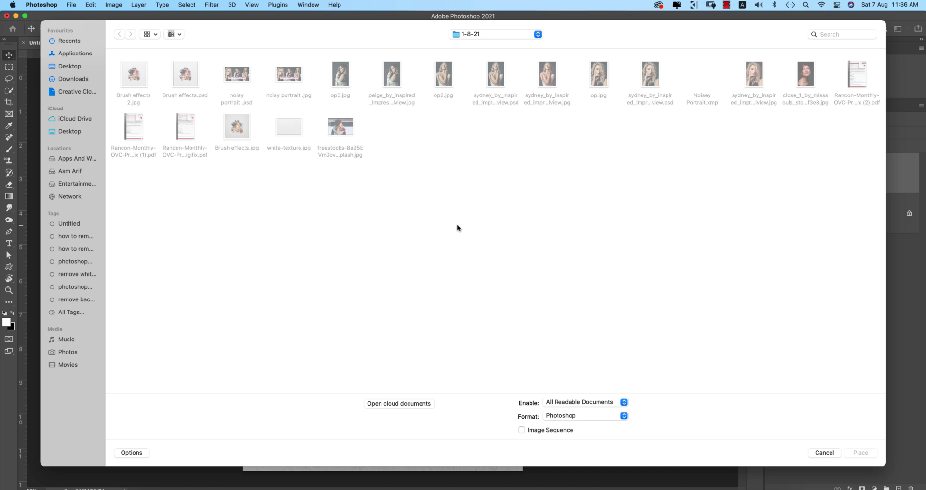
double_click(350, 131)
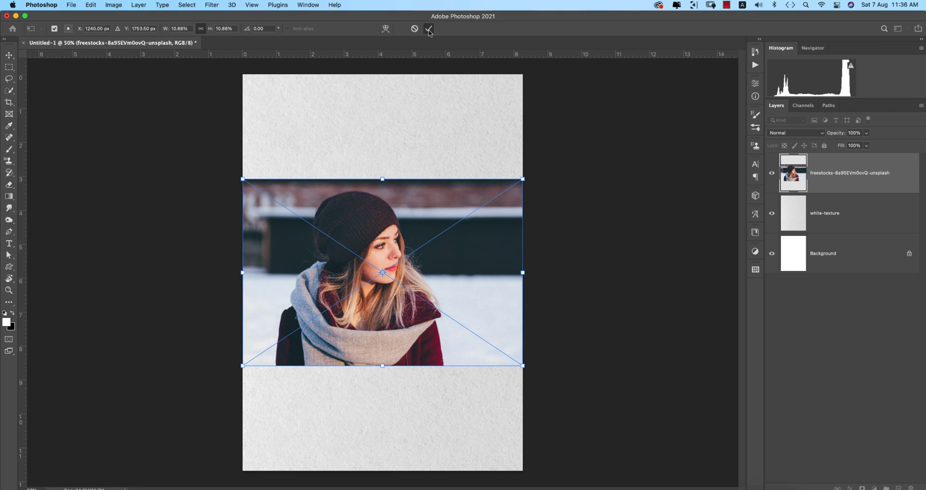
click(429, 29)
Rasterize the portrait photo layer, then convert it to a smart object.
right_click(857, 187)
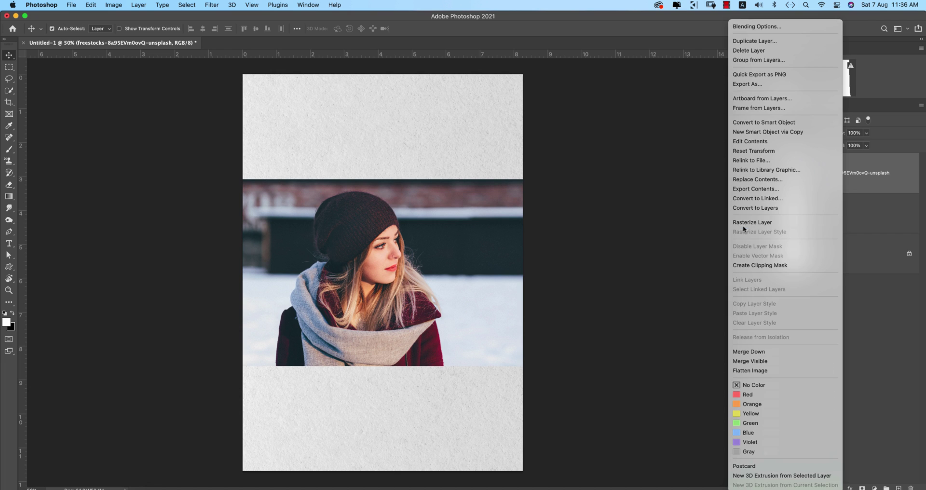
click(753, 223)
right_click(847, 183)
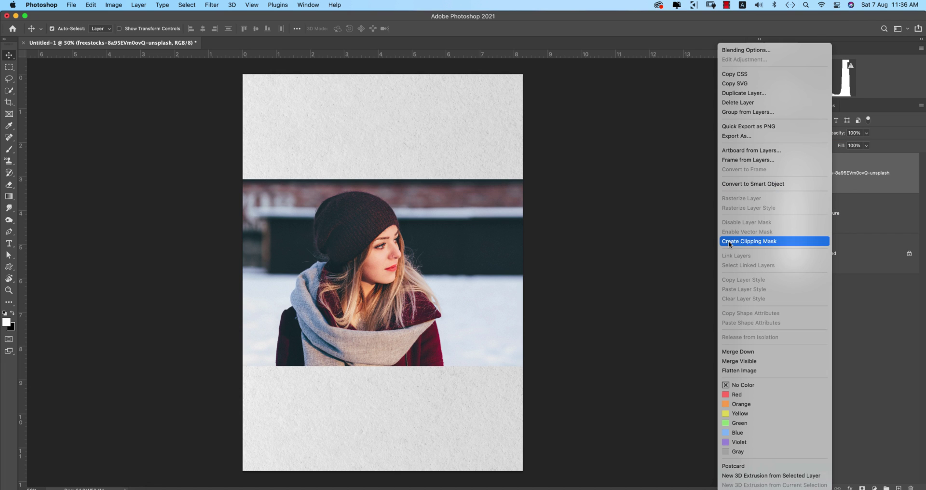
click(731, 184)
click(609, 245)
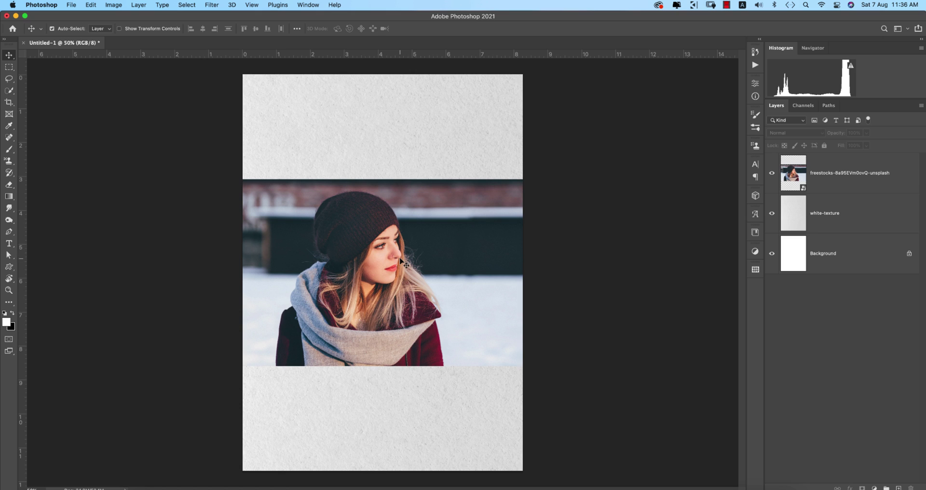
click(846, 180)
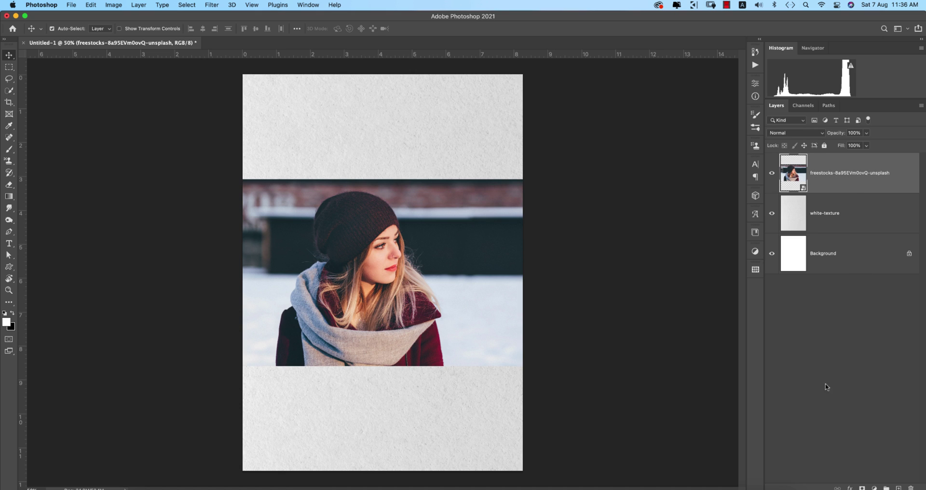
Add an inverted black layer mask to the portrait and set white as foreground colour.
click(862, 488)
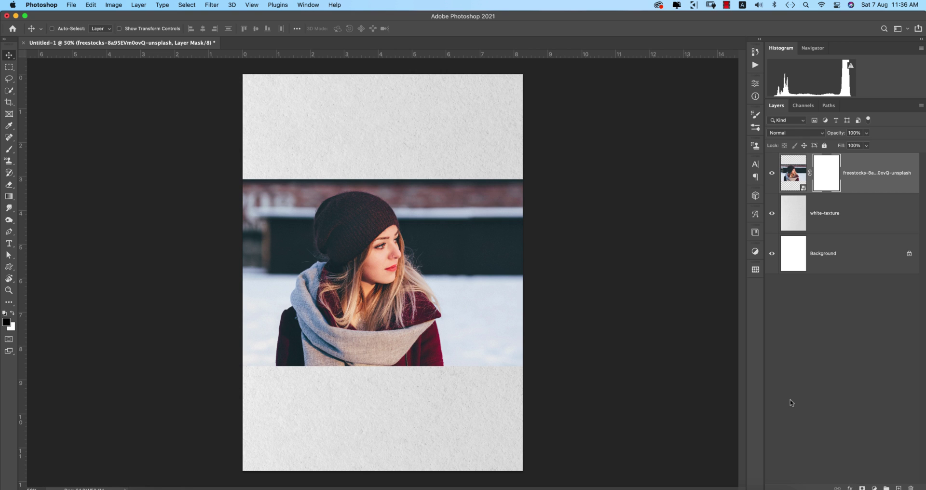
key(super+i)
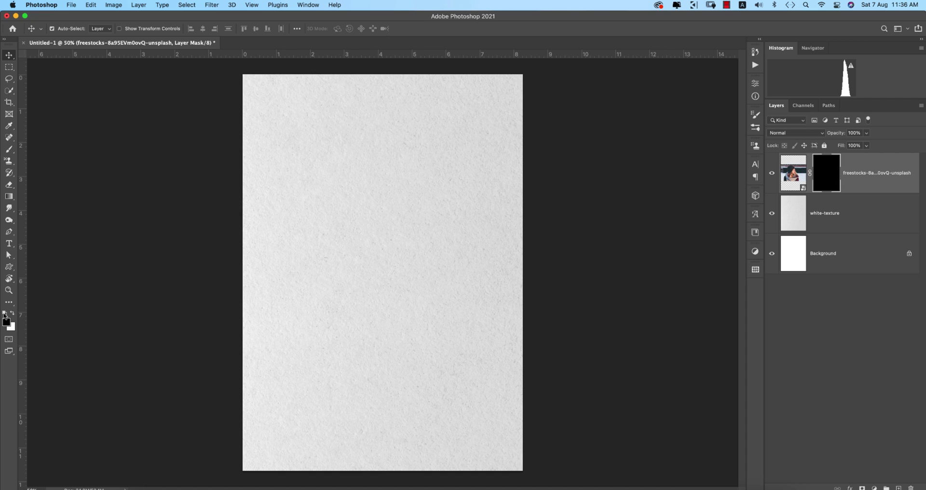
click(13, 315)
right_click(408, 248)
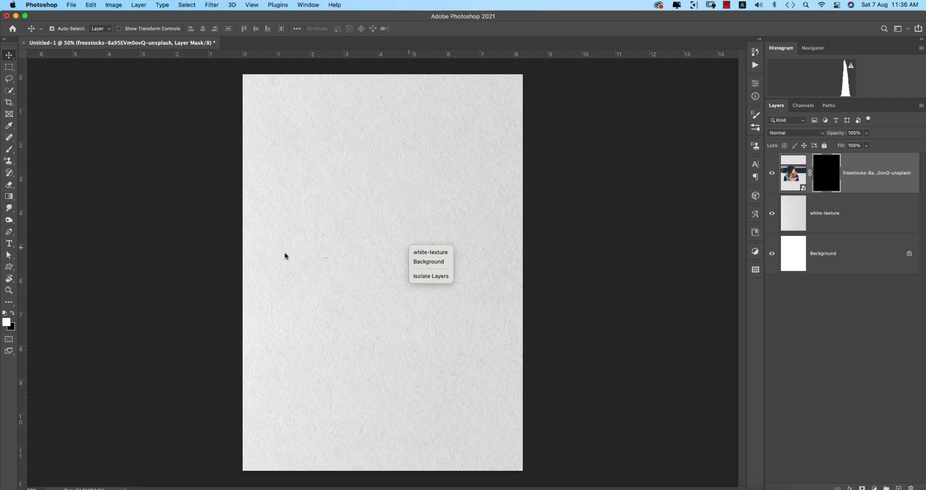
click(201, 231)
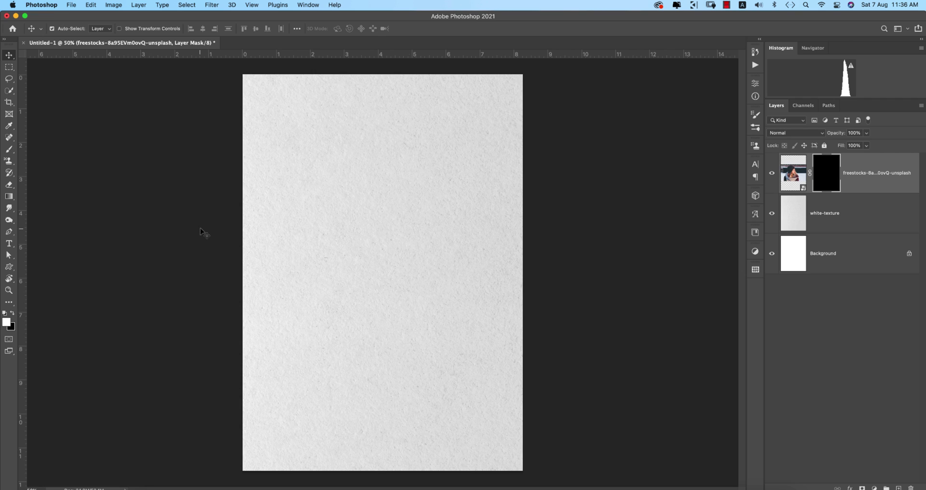
Choose the 367 px color splash brush and enlarge it to 800 px.
click(9, 149)
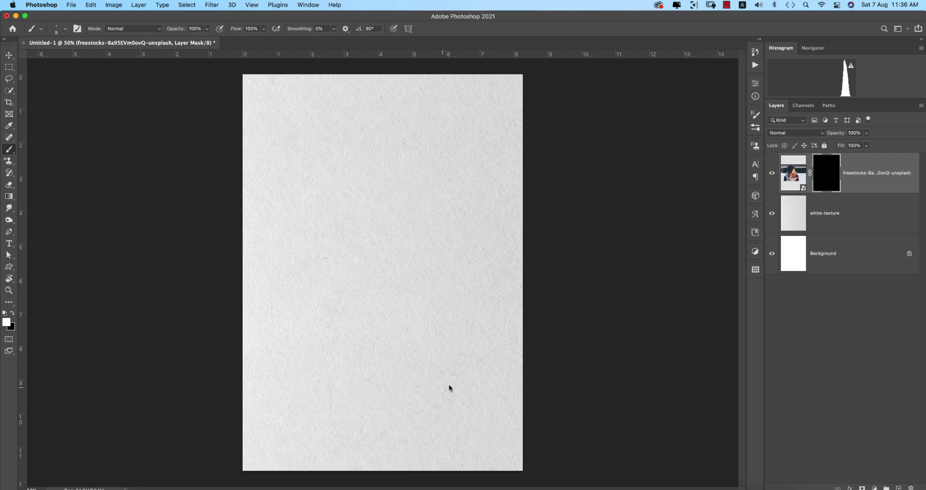
right_click(474, 361)
scroll(593, 437, up, 2)
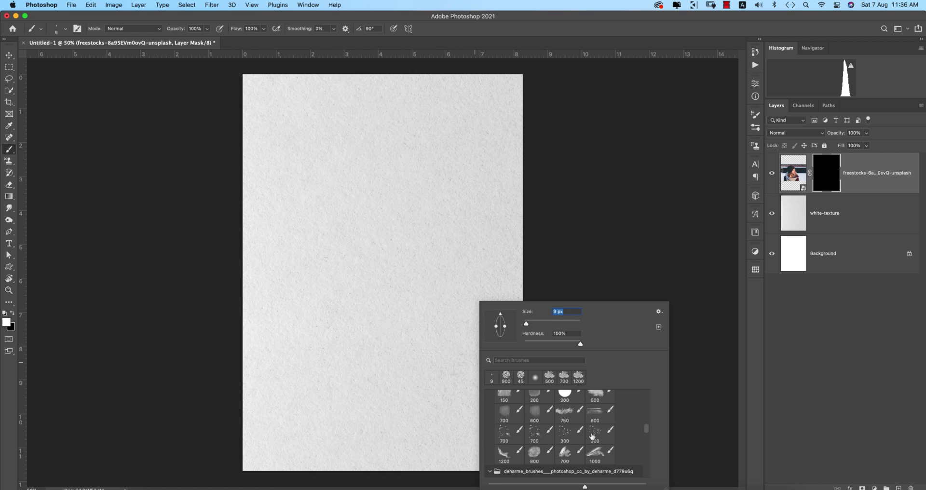
scroll(591, 432, up, 8)
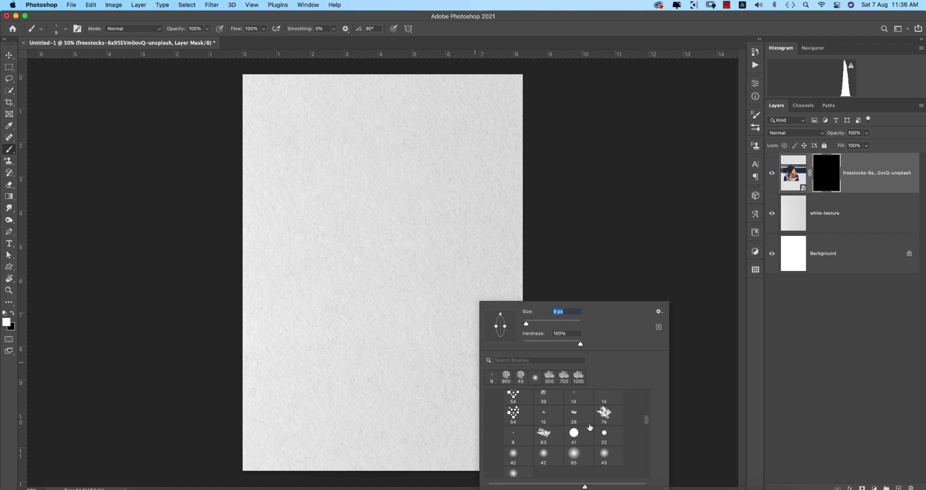
click(551, 377)
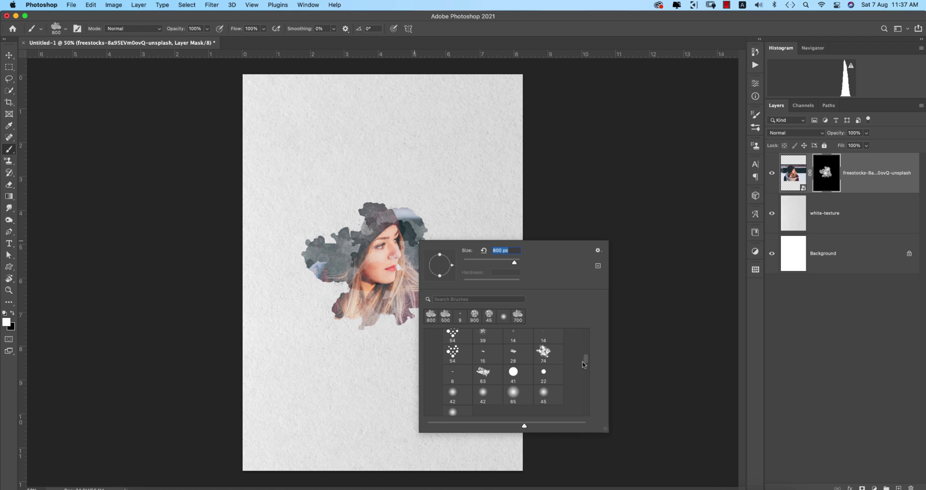
drag(585, 357, 586, 337)
scroll(434, 393, down, 3)
click(446, 395)
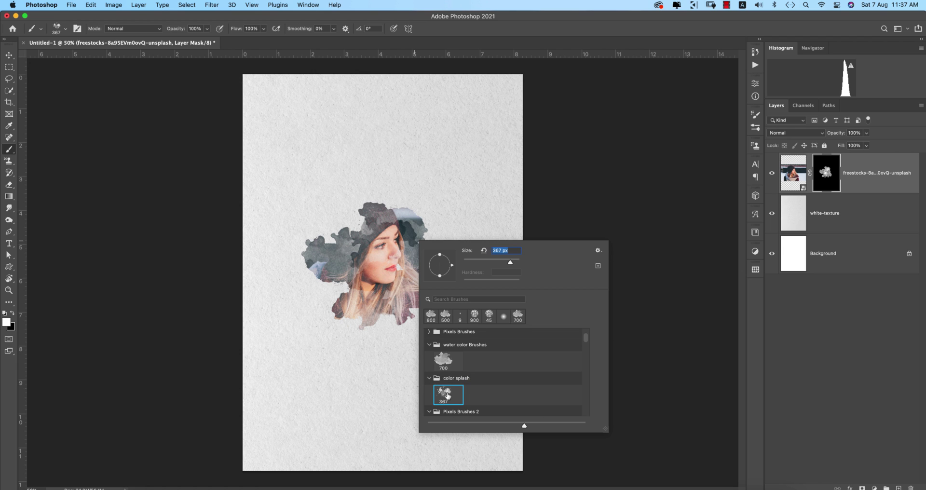
key(Return)
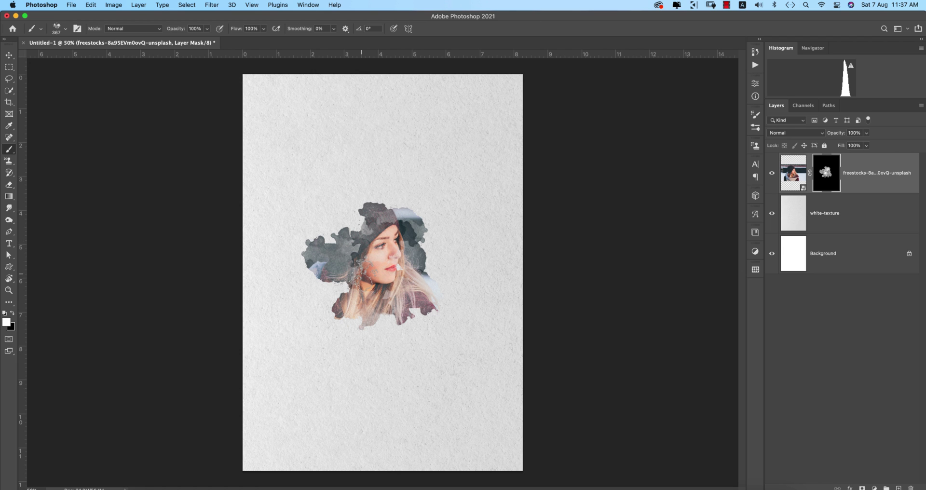
key(bracketright)
key(bracketright)
key(bracketright)
key(bracketright)
key(bracketright)
Stamp white splashes on the mask around the head to reveal the portrait.
click(369, 245)
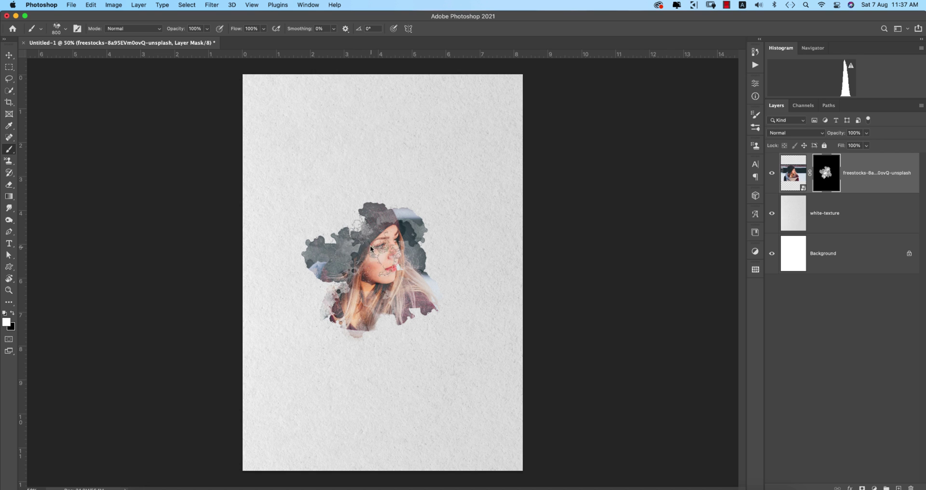
click(370, 245)
click(359, 270)
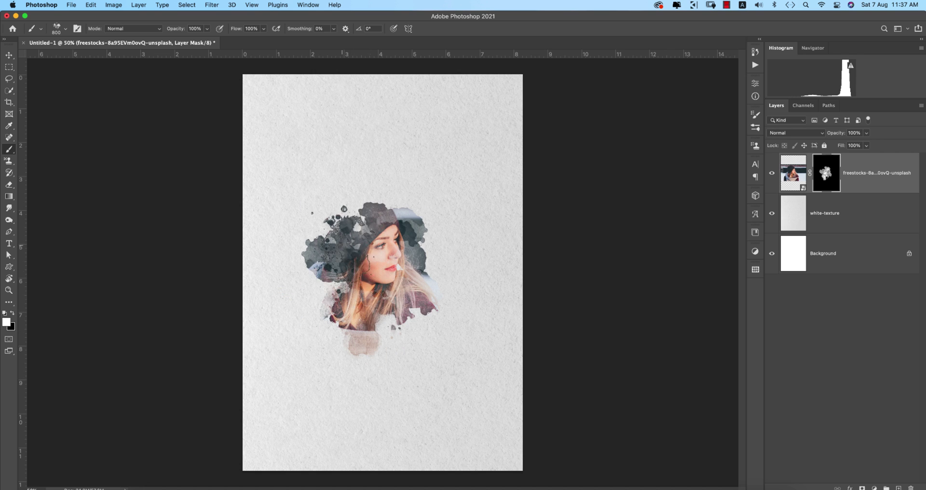
click(361, 251)
click(379, 248)
click(8, 55)
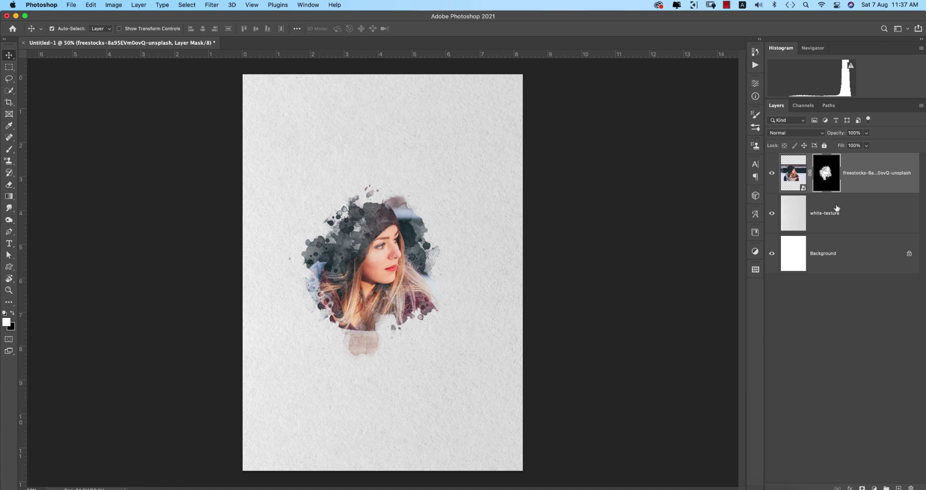
Scale the photo to about 132%, shift it slightly right and down, and target the image.
key(super+t)
drag(522, 273, 567, 273)
drag(415, 291, 427, 299)
key(Return)
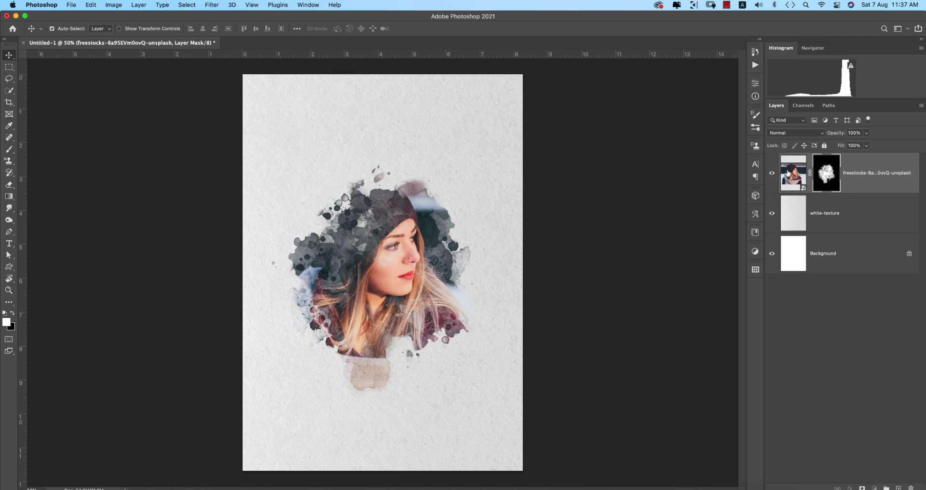
click(788, 172)
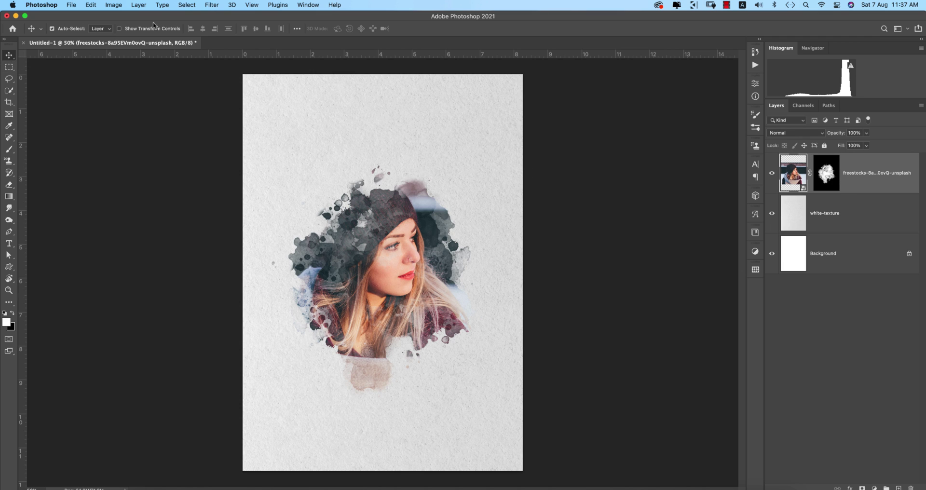
Apply a Camera Raw Filter with Exposure -0.55 to the portrait.
click(209, 7)
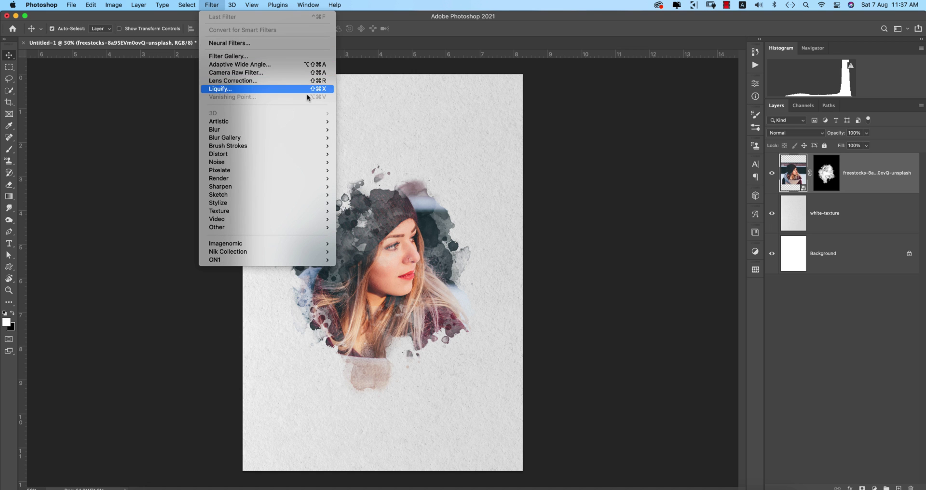
click(232, 73)
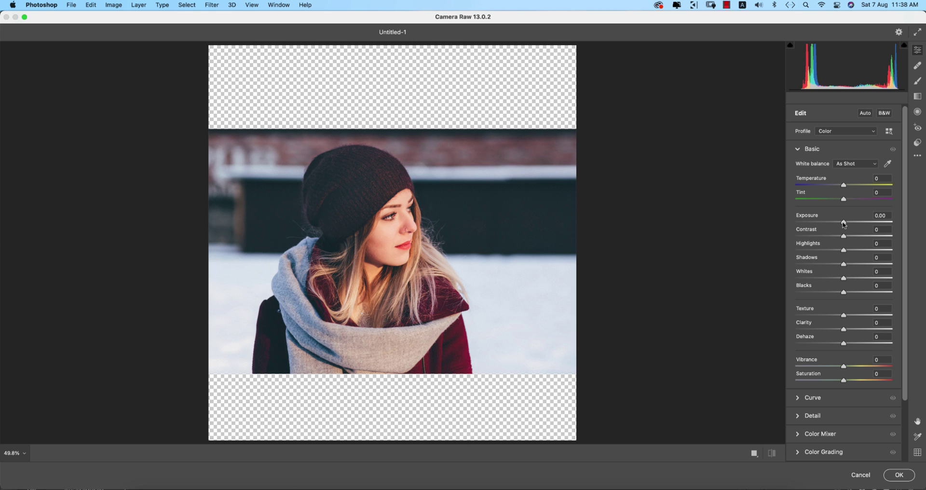
drag(844, 224, 866, 239)
click(899, 475)
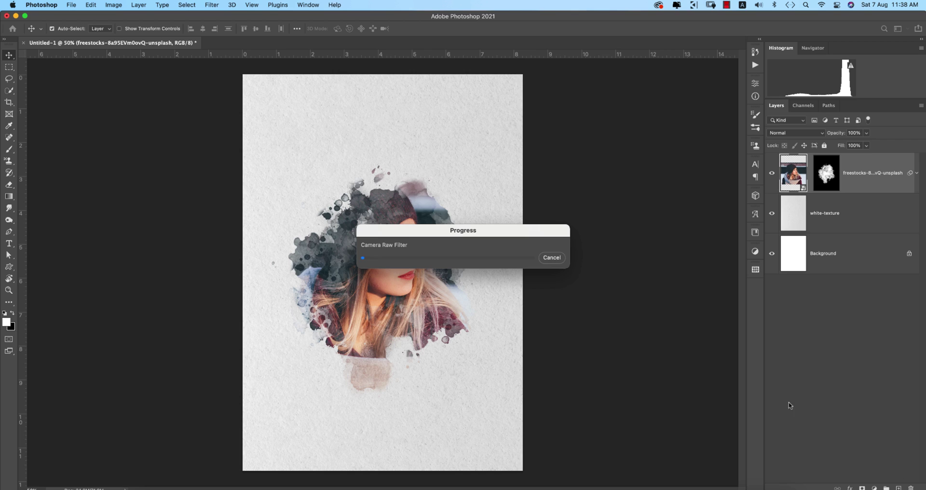
Paint black on the portrait's mask with the 800 px splash brush over the lower brown splash.
click(827, 176)
click(13, 313)
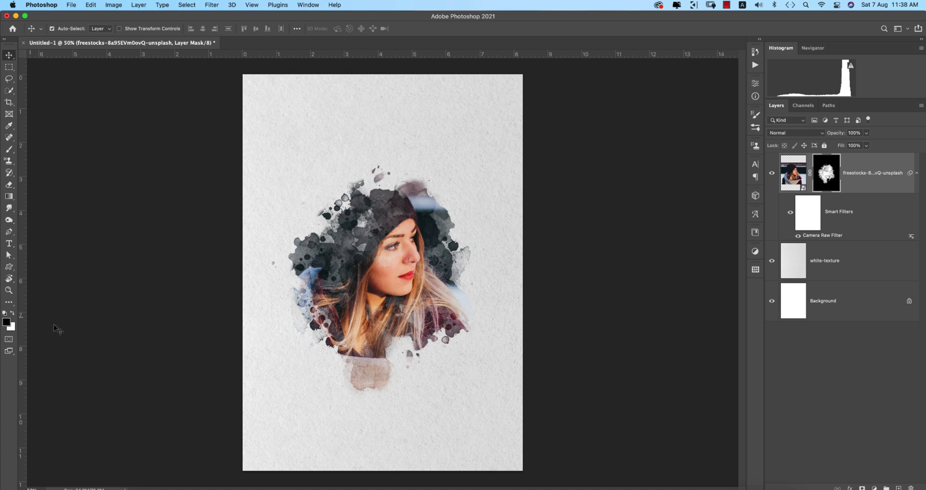
key(b)
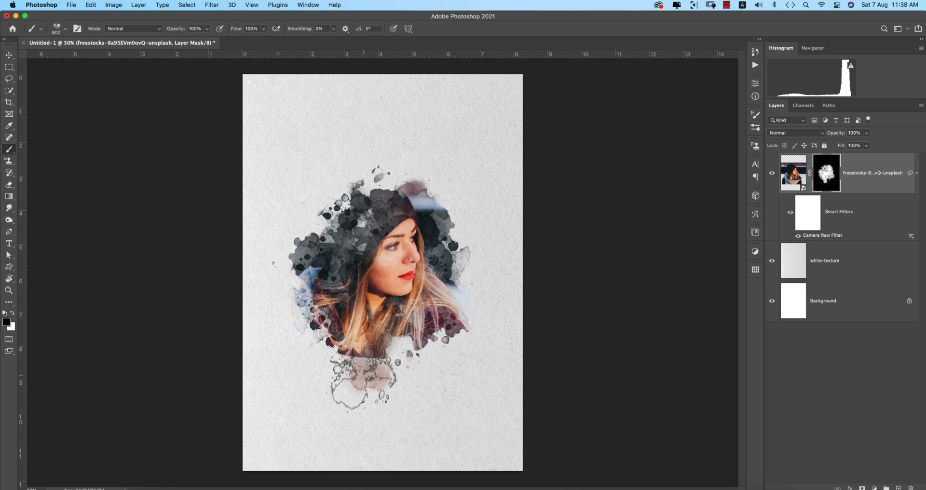
mouse_move(366, 367)
mouse_down()
mouse_move(430, 354)
mouse_move(423, 366)
mouse_move(370, 356)
mouse_move(324, 359)
mouse_up()
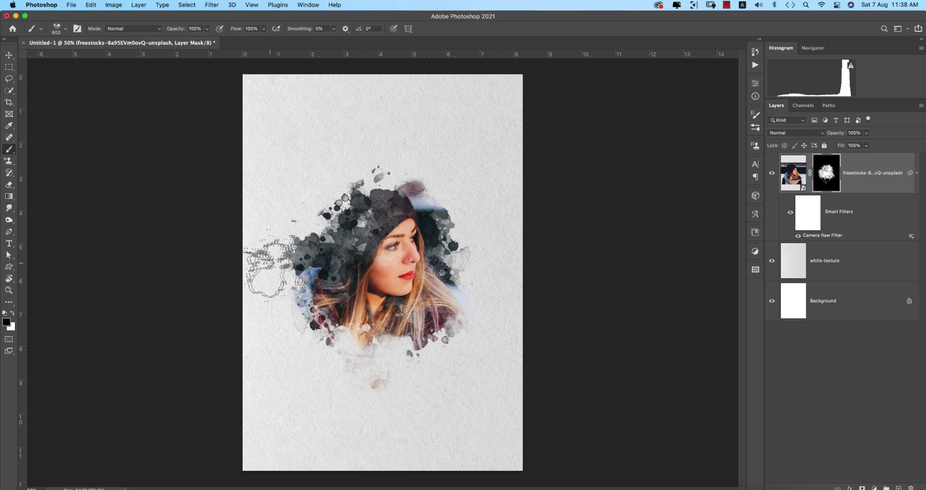
Swap the colours back and add a new empty Layer 1 above the portrait.
key(x)
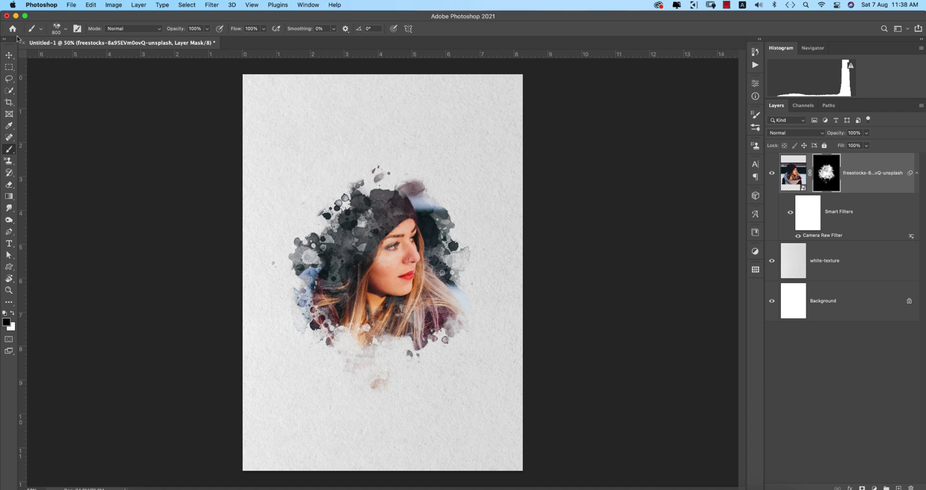
key(v)
click(190, 275)
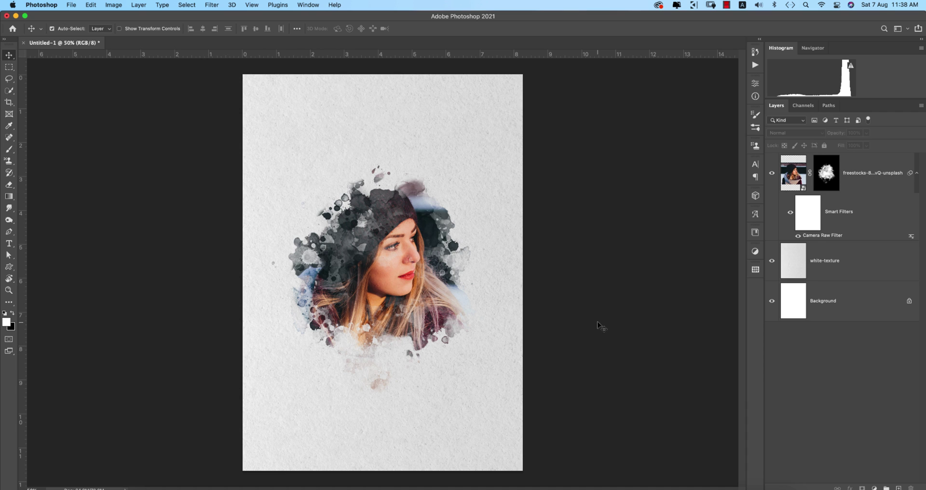
key(alt+shift+super+n)
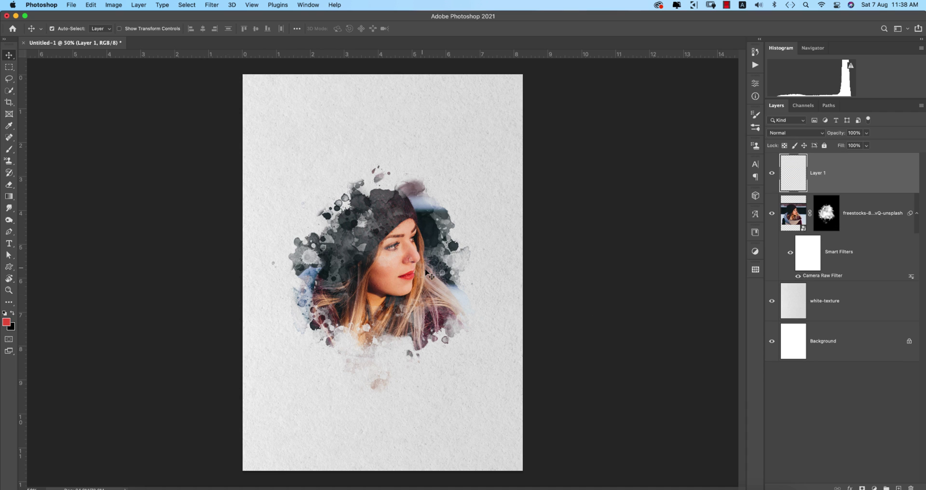
Try red splatters on Layer 1, undo them, and stamp a 500 px splatter right of the face.
key(i)
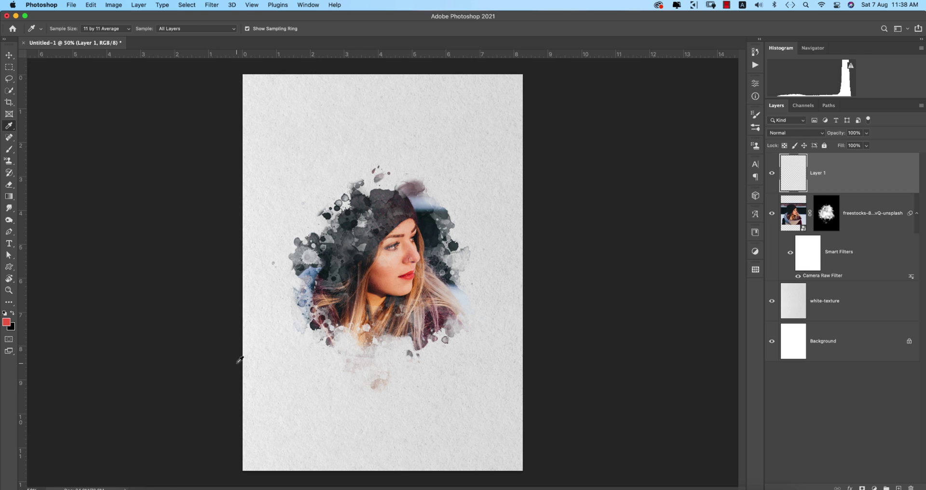
key(b)
click(406, 333)
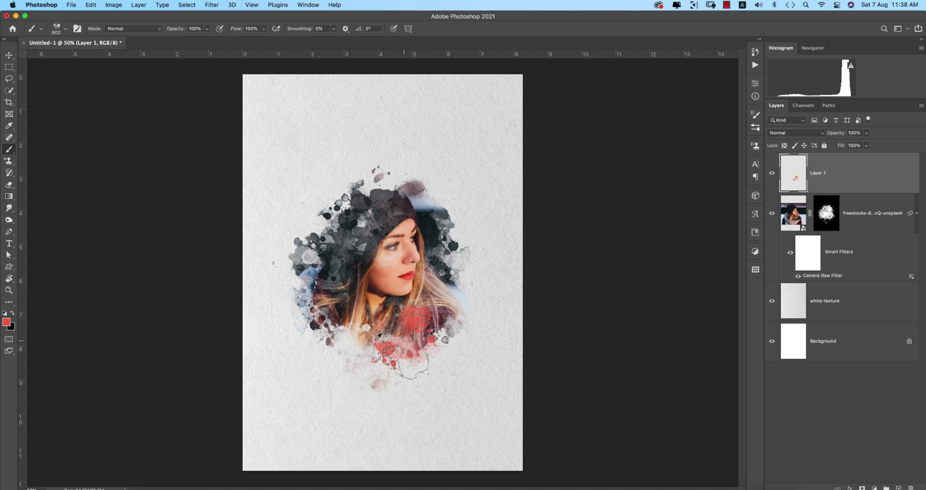
drag(371, 310, 414, 305)
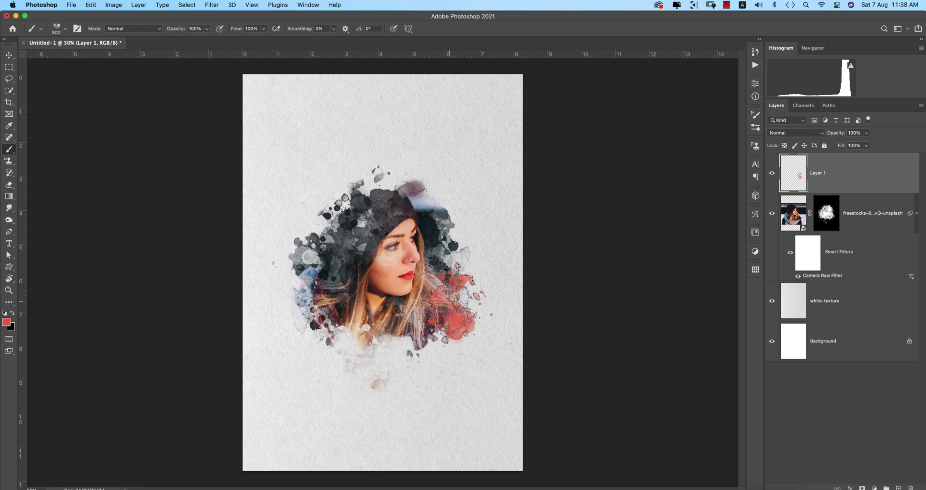
key(super+z)
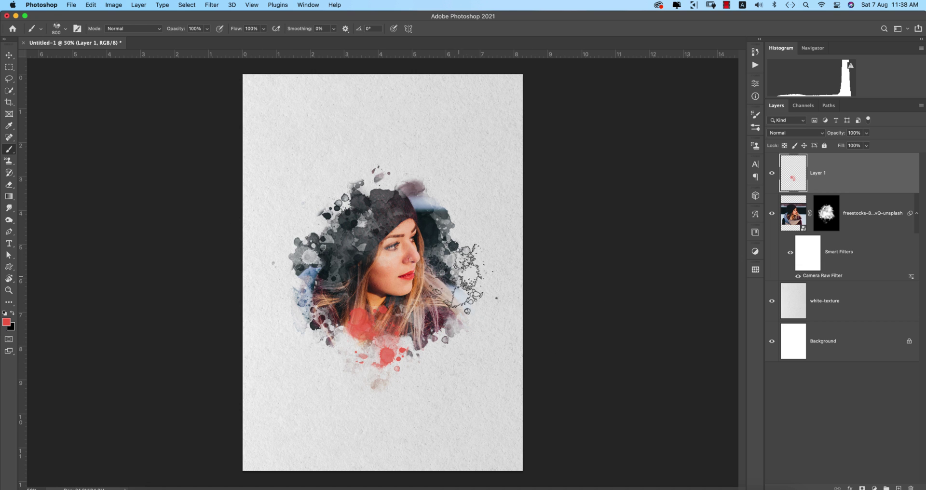
click(409, 228)
key(super+z)
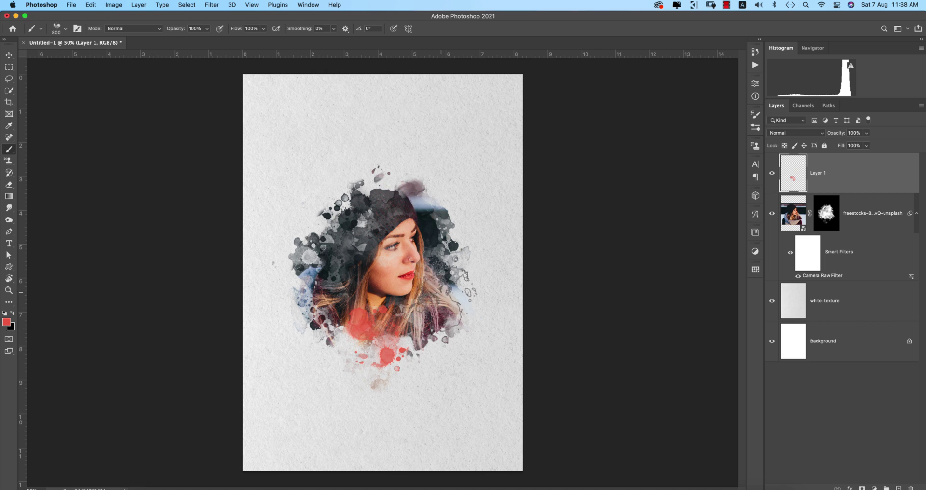
click(444, 285)
key(super+z)
key(super+z)
key(bracketleft)
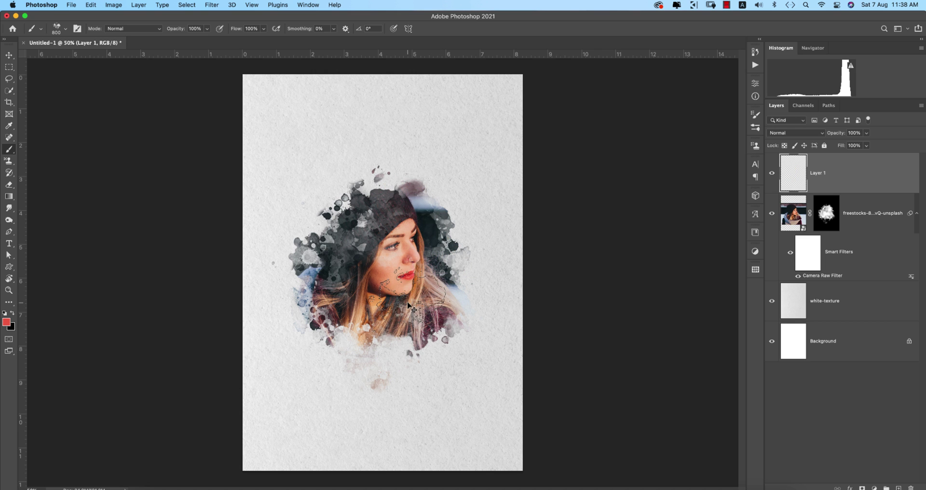
key(bracketleft)
key(bracketleft)
click(435, 283)
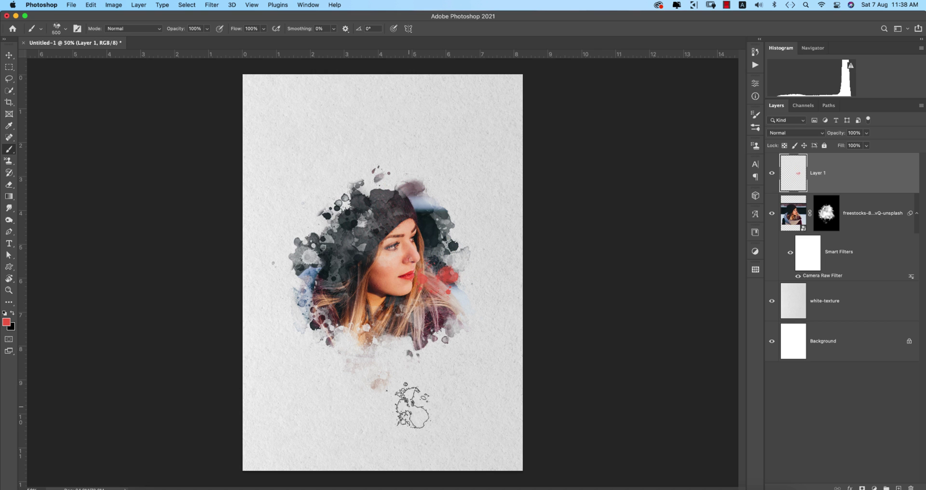
Sample a dark maroon, then a brown, from the image as the foreground colour.
click(7, 322)
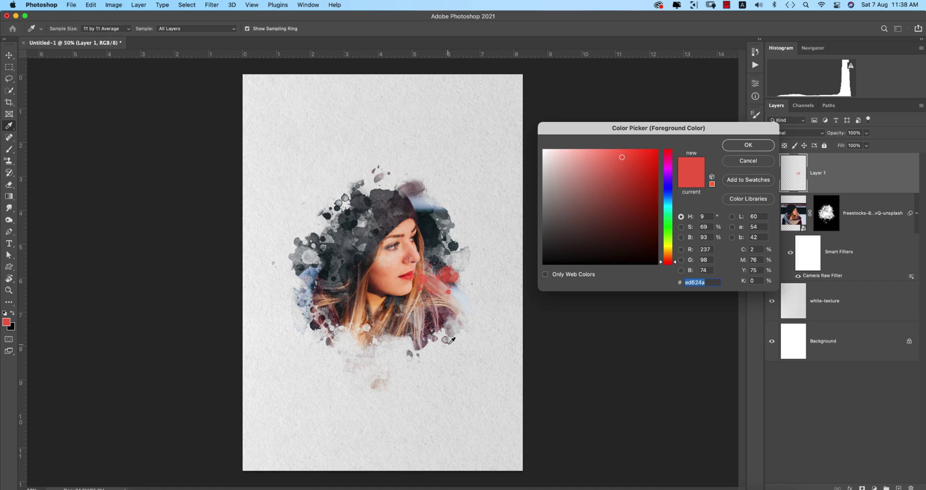
click(433, 321)
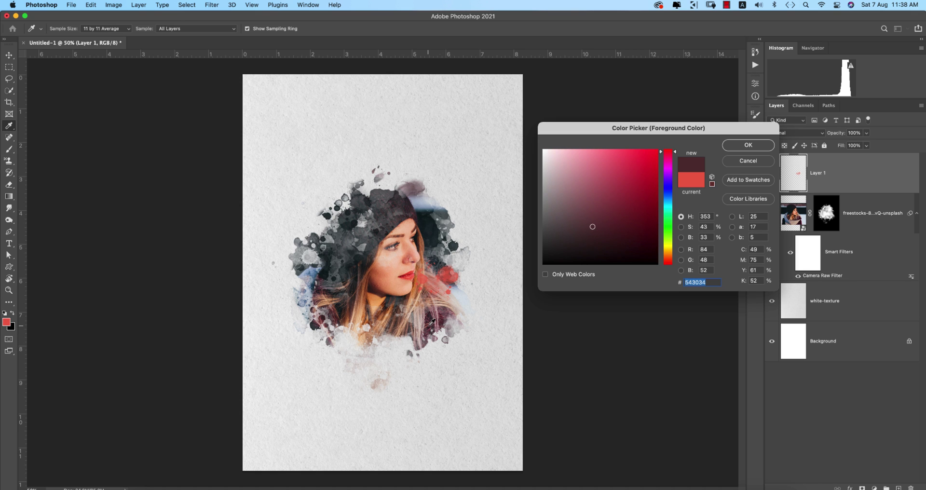
click(728, 146)
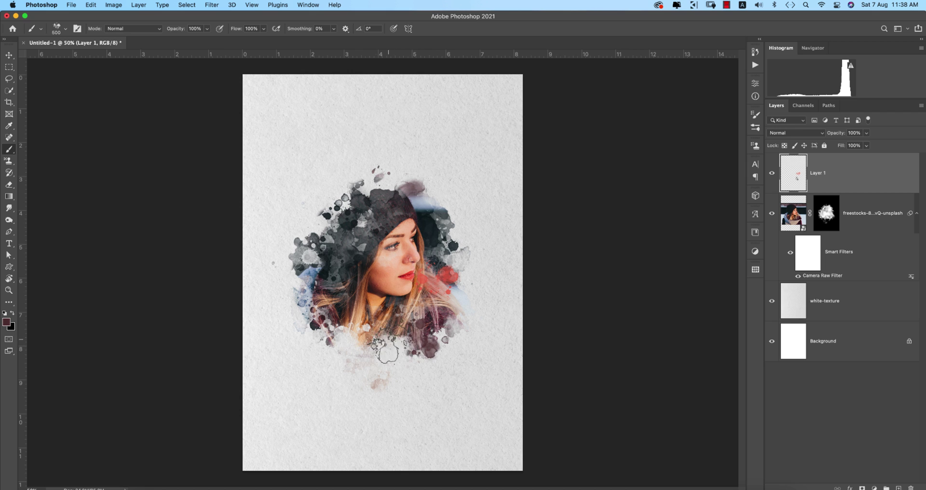
click(7, 322)
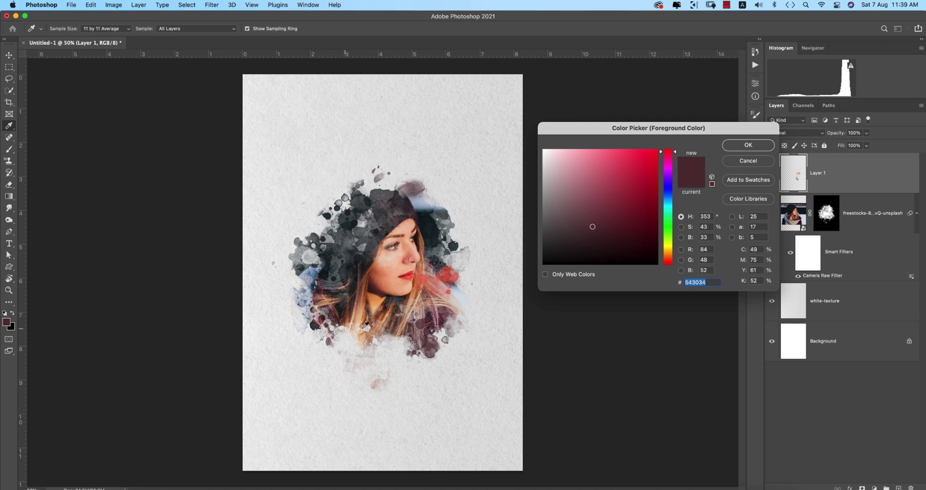
click(394, 330)
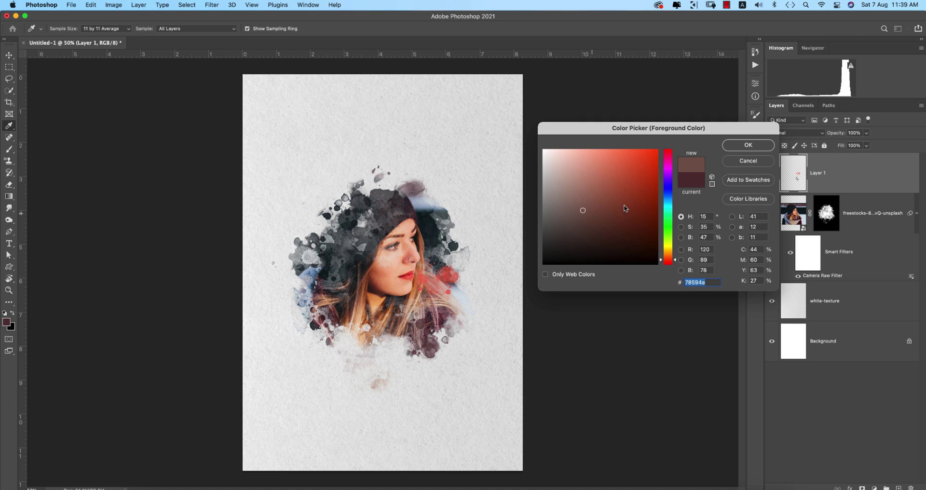
click(748, 145)
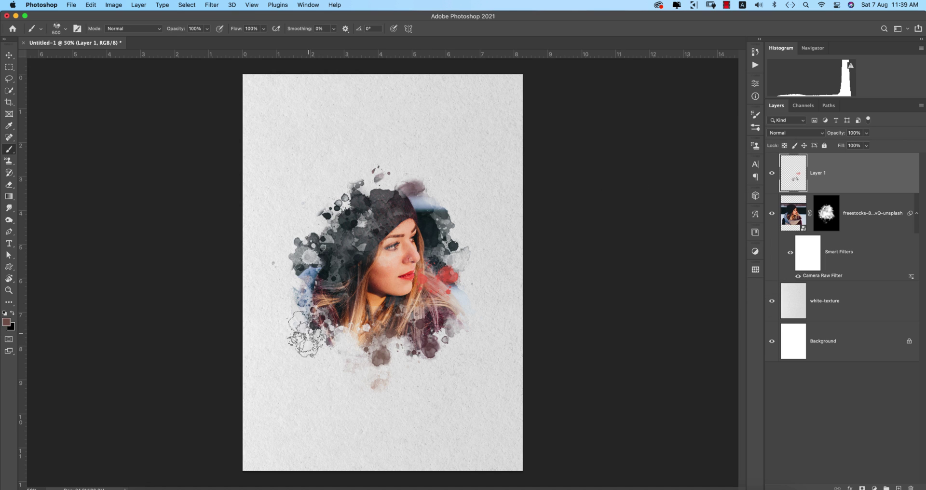
Sample a light tan from the hair and stamp a peach splash on the lower hair.
click(7, 323)
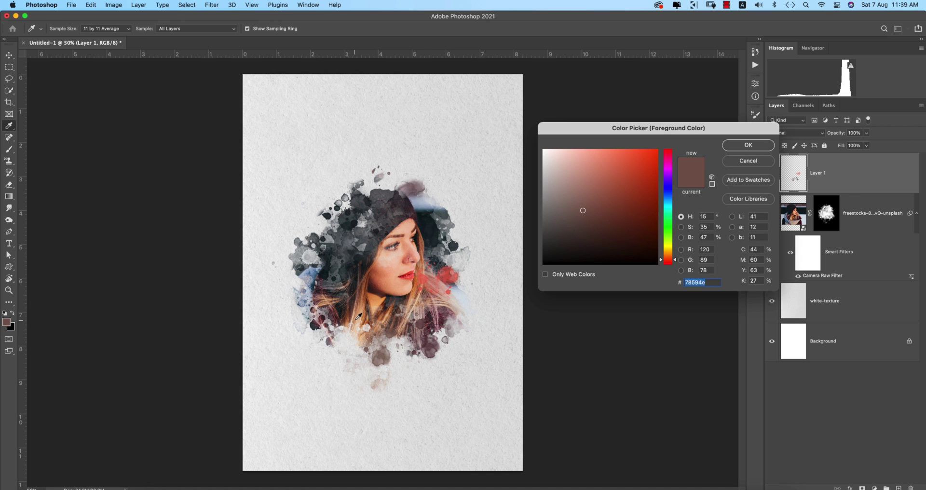
click(359, 317)
click(734, 144)
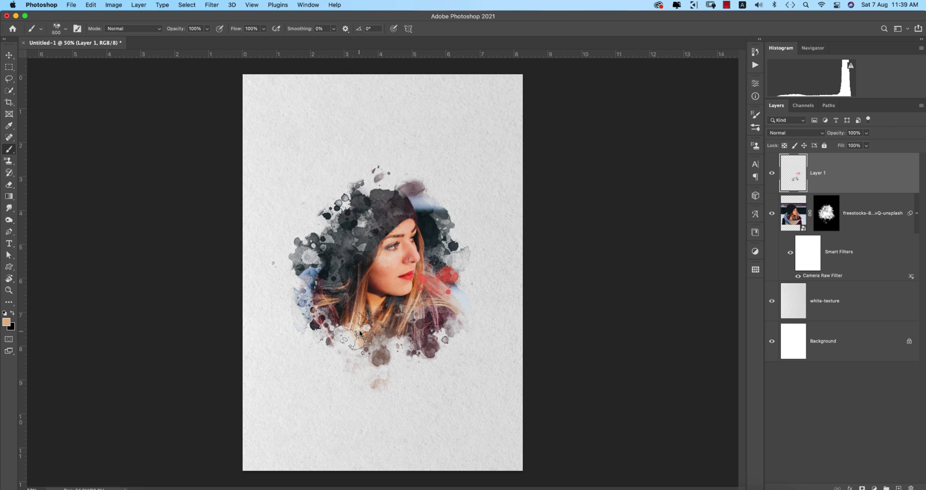
click(345, 339)
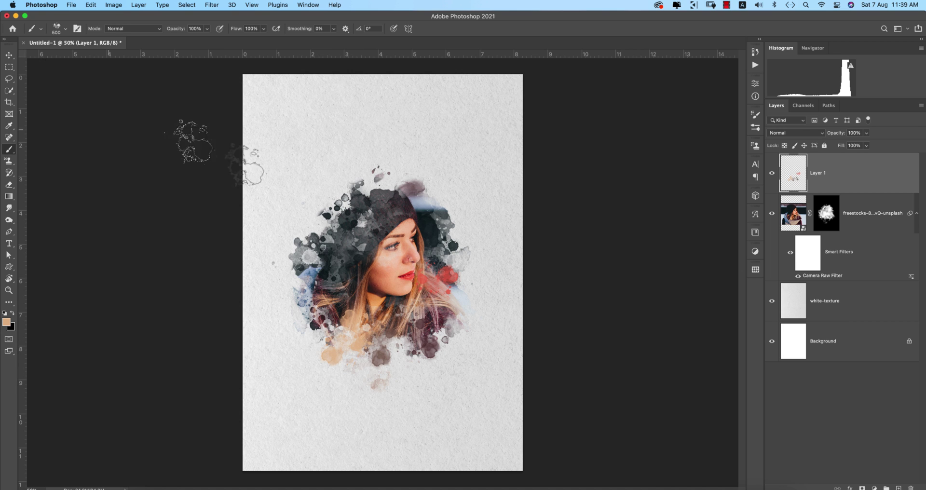
click(9, 55)
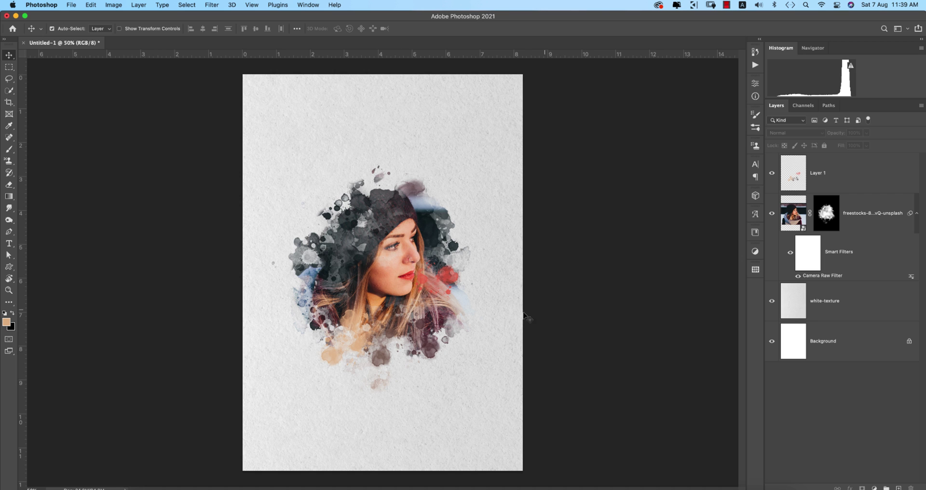
Preview Crosshatch, Ink Outlines, Dark Strokes and Glass in Filter Gallery, then apply Accented Edges to the portrait.
click(796, 216)
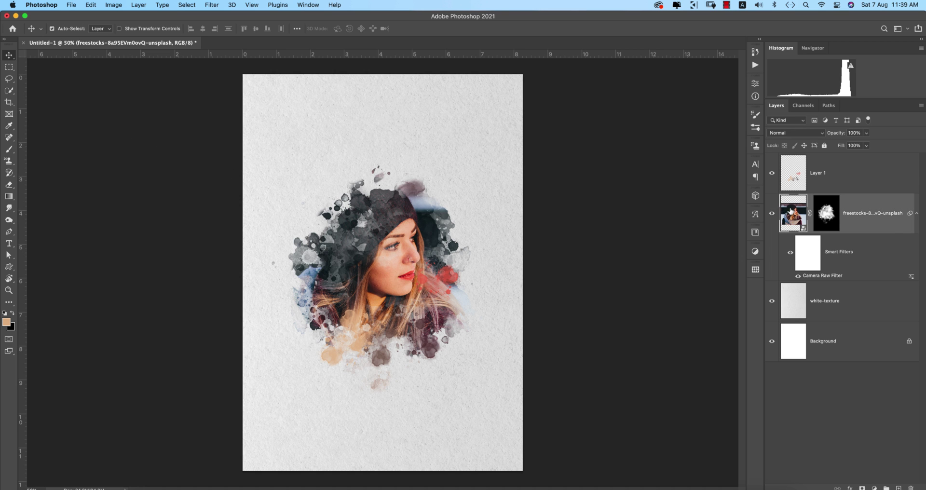
click(212, 4)
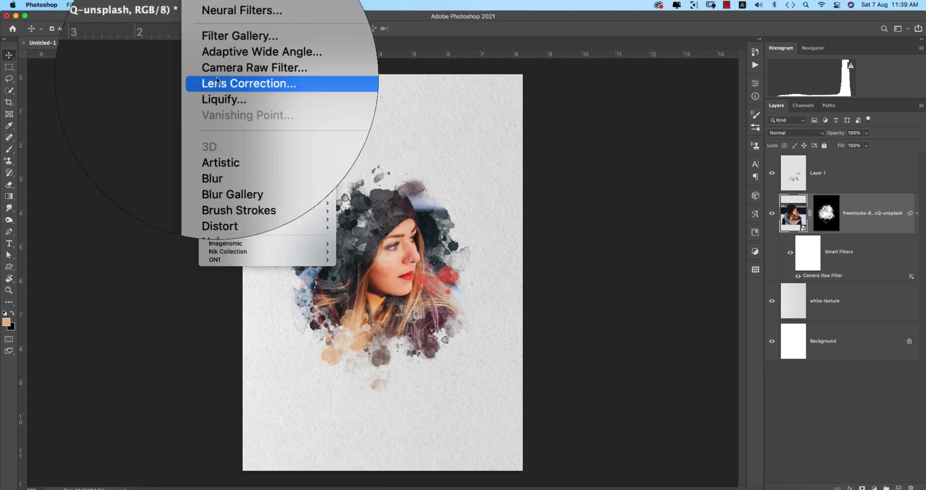
click(522, 109)
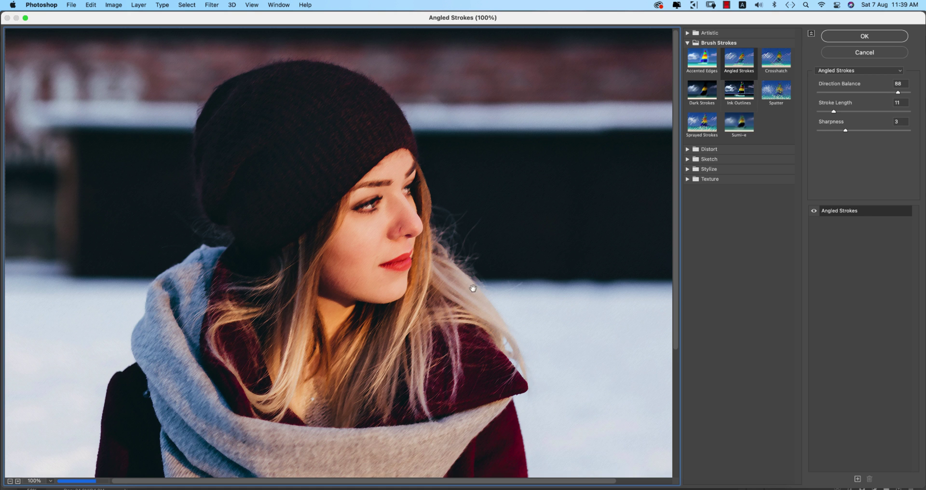
click(777, 66)
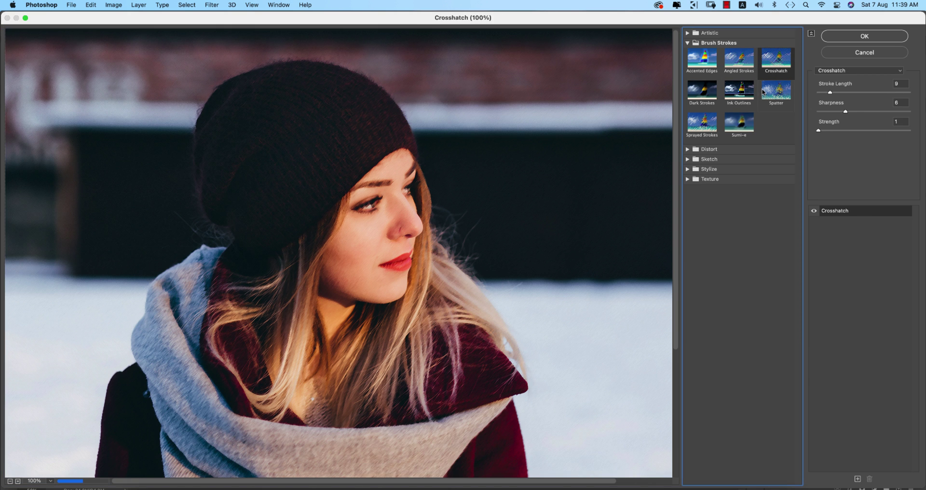
click(743, 97)
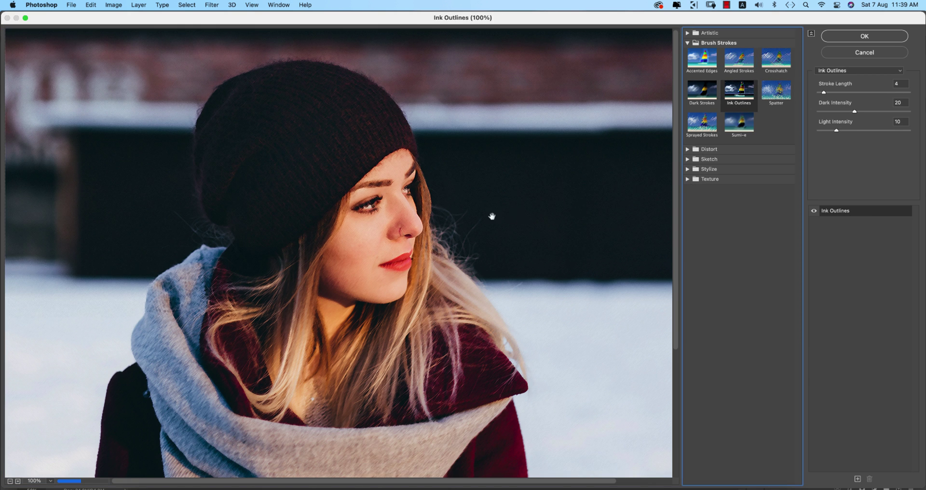
click(696, 91)
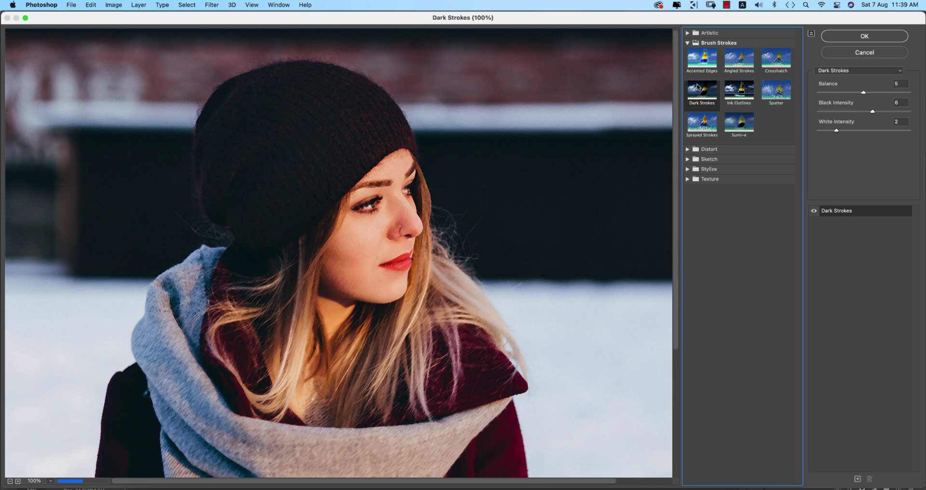
click(840, 93)
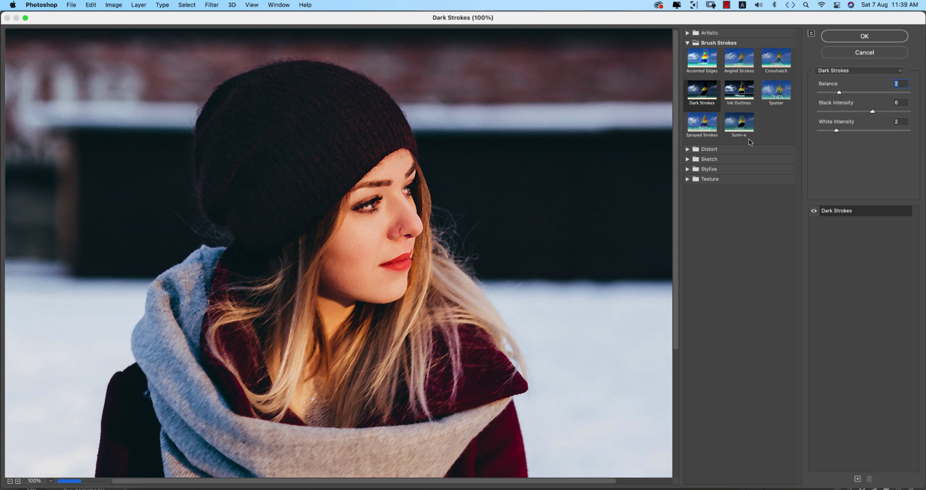
click(689, 150)
click(751, 172)
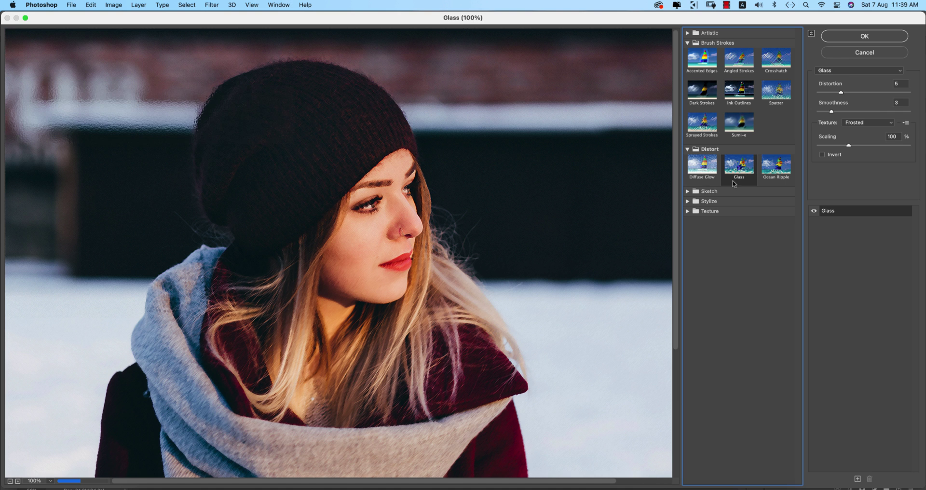
click(705, 62)
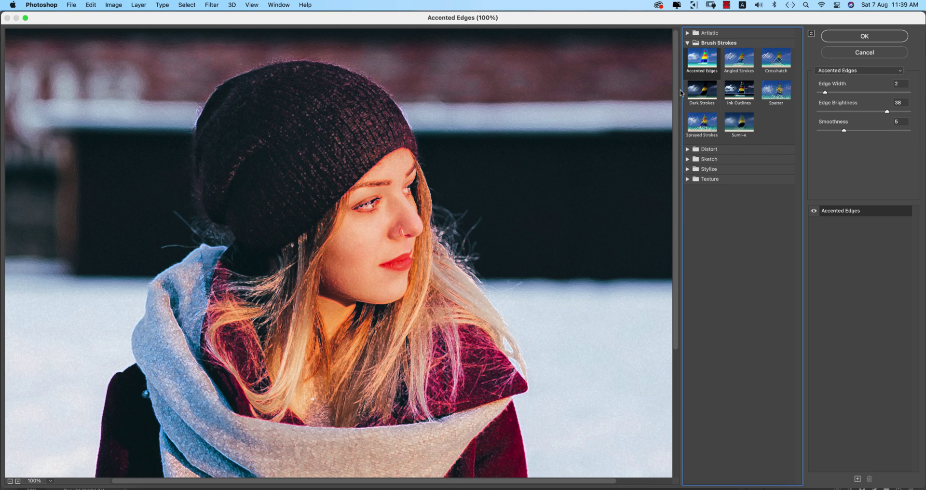
click(859, 37)
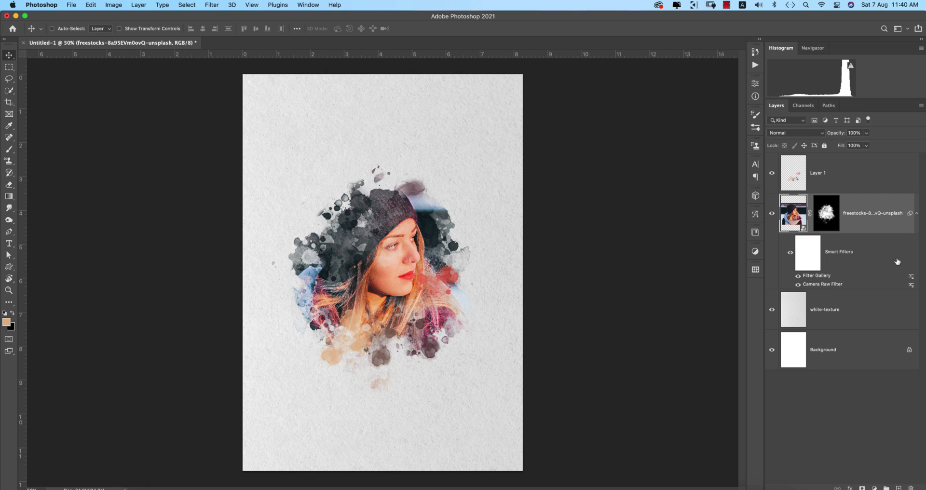
Add a second Camera Raw filter lowering the portrait's exposure, then move the portrait slightly down.
key(super+shift+a)
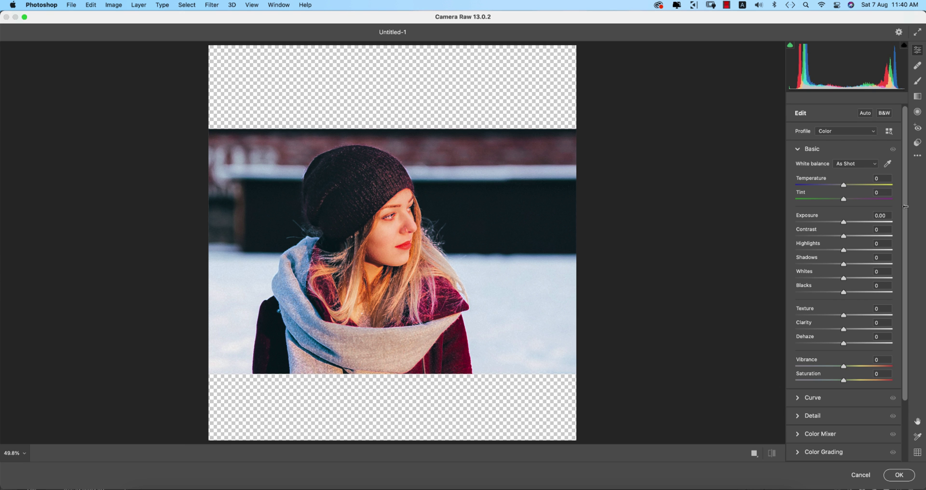
drag(844, 224, 837, 223)
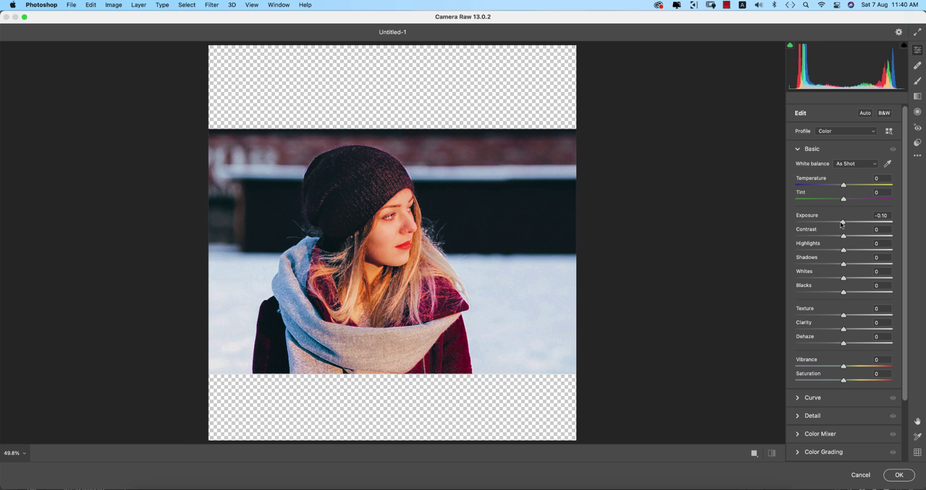
click(900, 475)
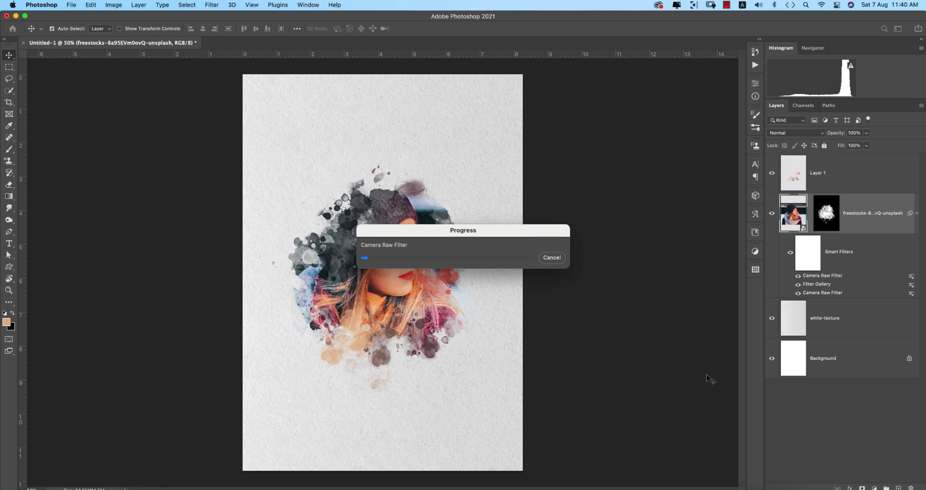
scroll(440, 280, up, 3)
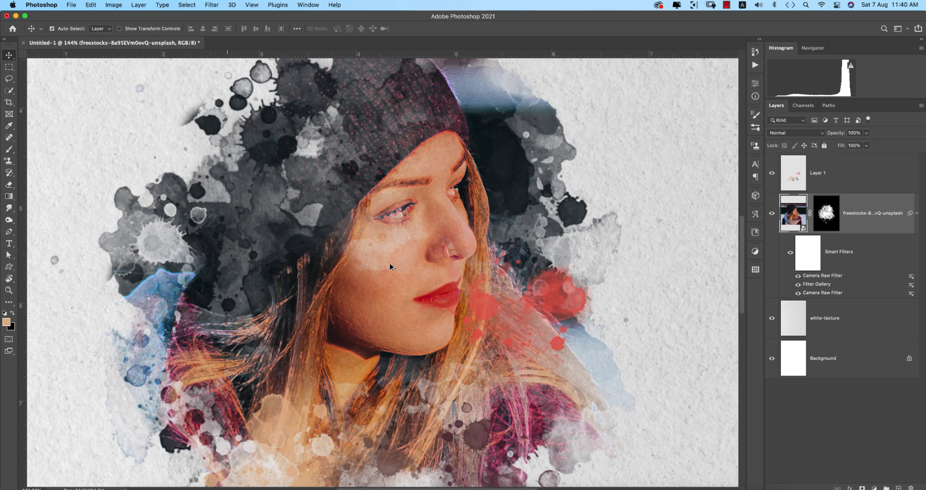
scroll(441, 280, down, 5)
mouse_move(392, 253)
mouse_down()
mouse_move(396, 275)
mouse_move(390, 254)
mouse_up()
Group the portrait with Layer 1 into Group 1 and nudge the group into position.
click(837, 180)
key(super+g)
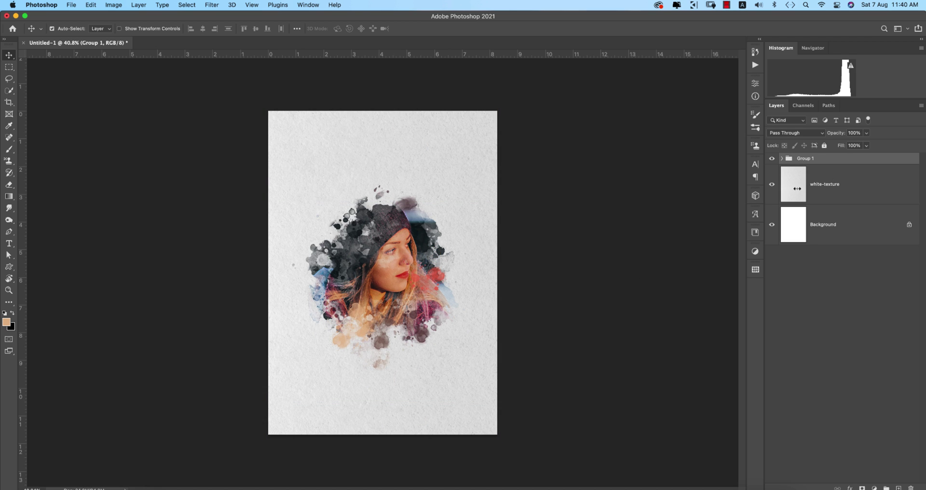
key(super+t)
click(456, 205)
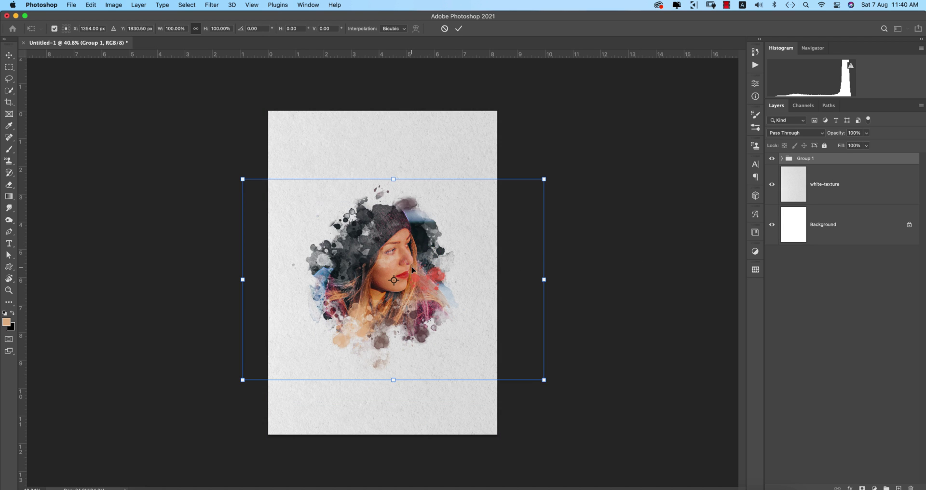
drag(404, 266, 409, 272)
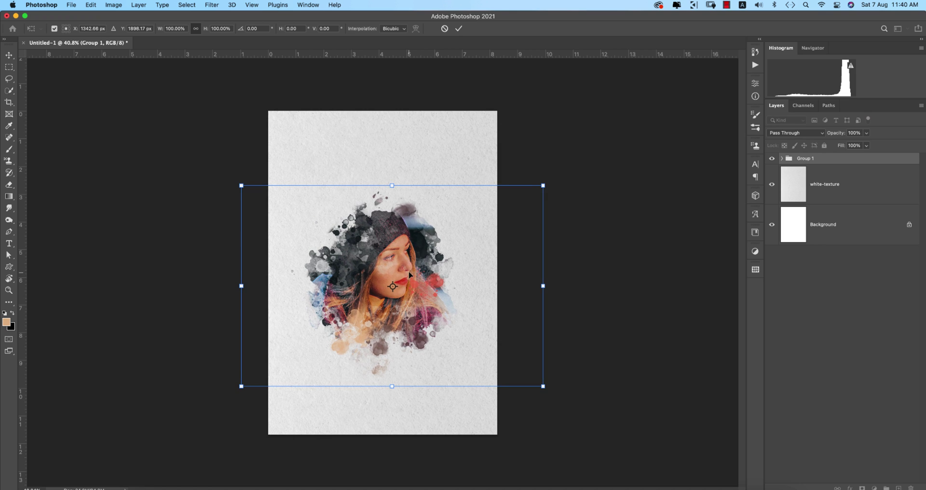
click(458, 29)
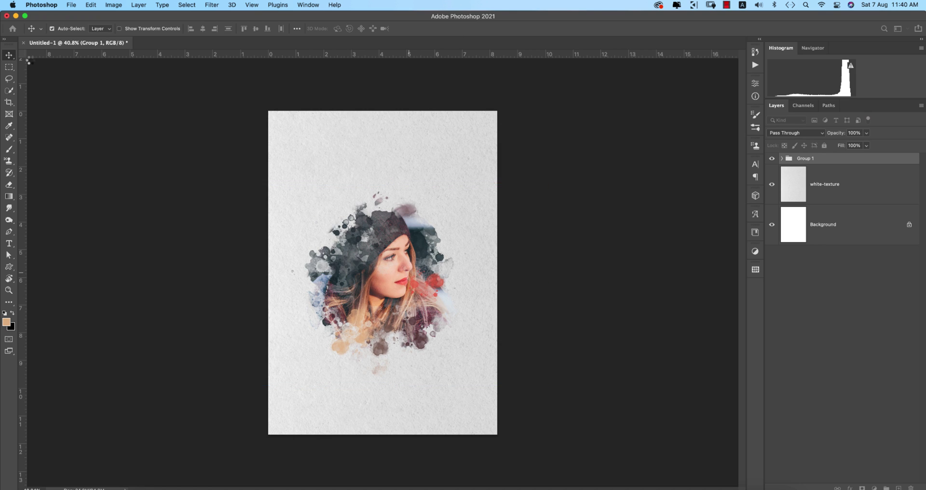
Place the pngfind.com award-laurels image from Apps And Work > 31-7-21, shrunk to about 17% at top centre.
click(73, 6)
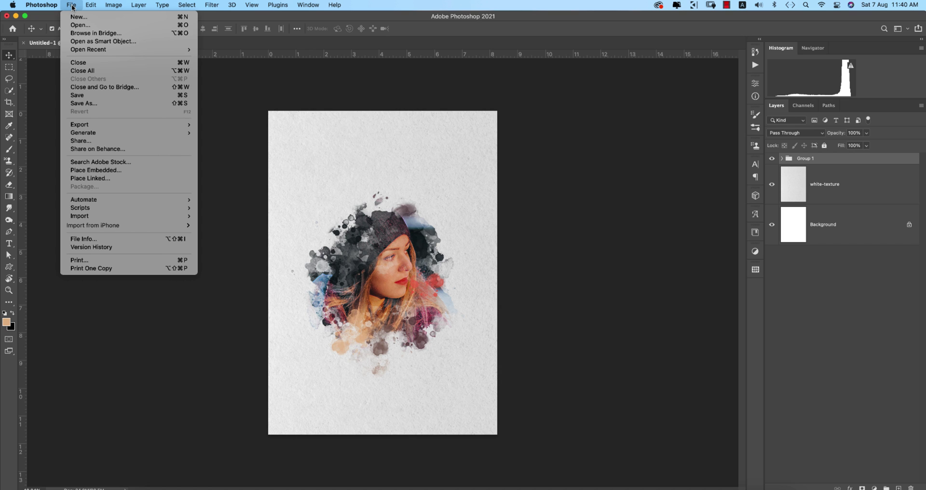
click(107, 170)
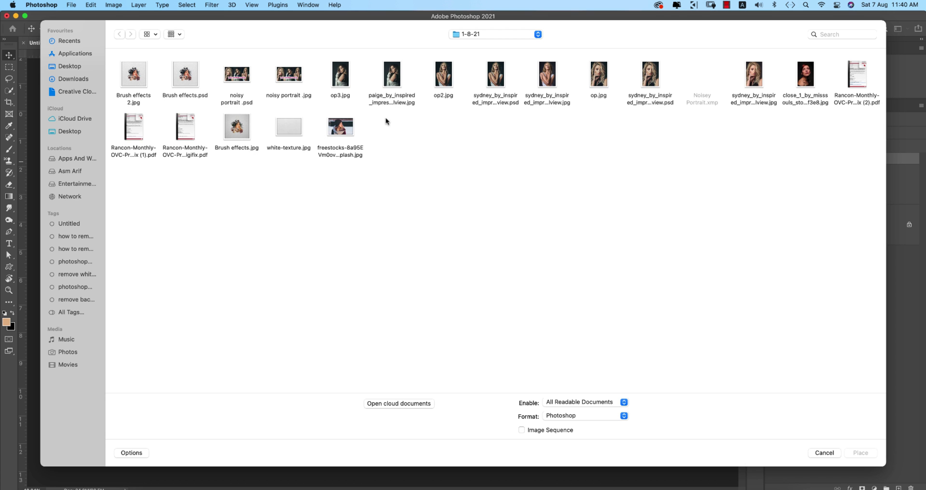
click(473, 33)
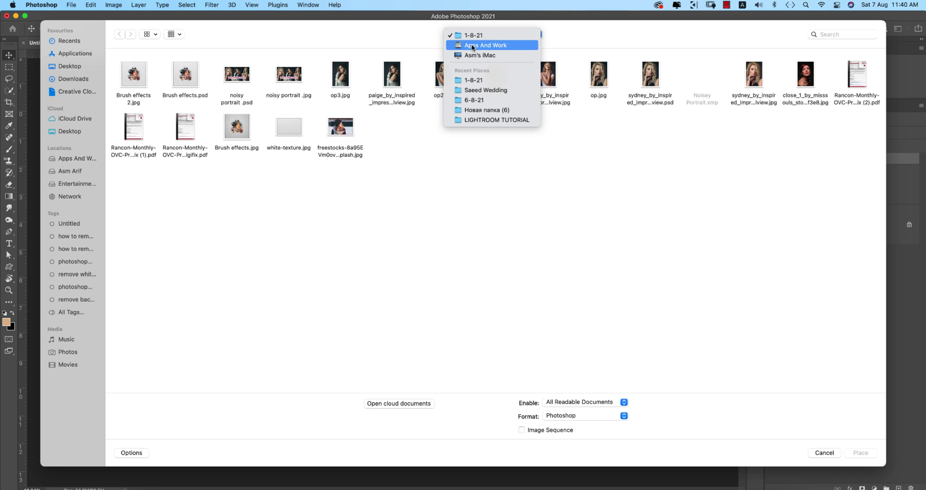
click(75, 161)
click(77, 156)
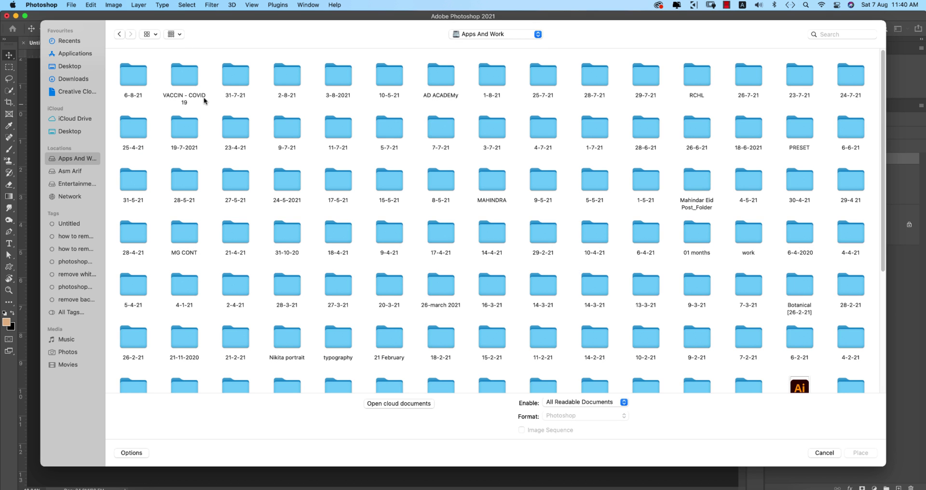
double_click(234, 85)
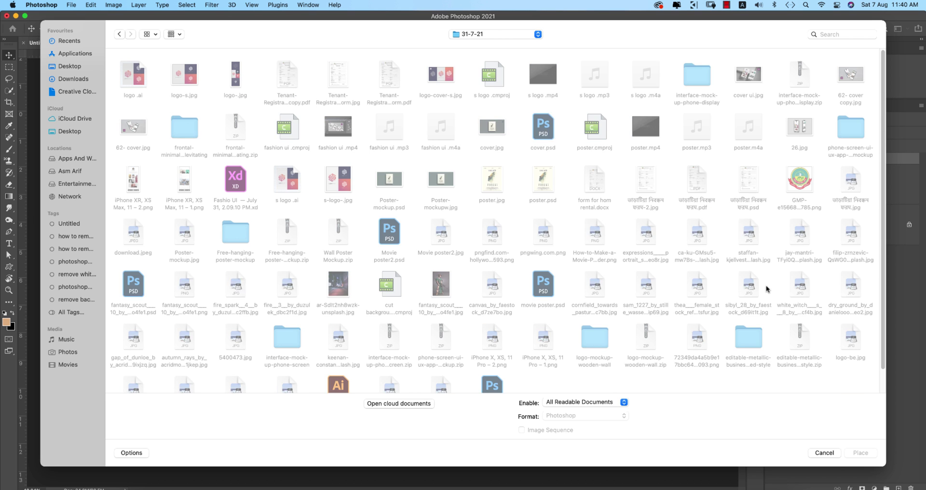
double_click(499, 239)
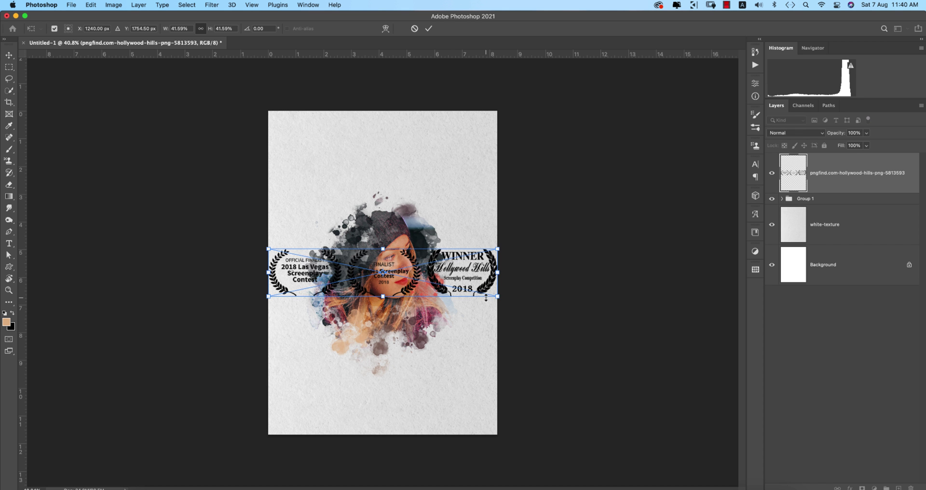
drag(502, 274, 417, 183)
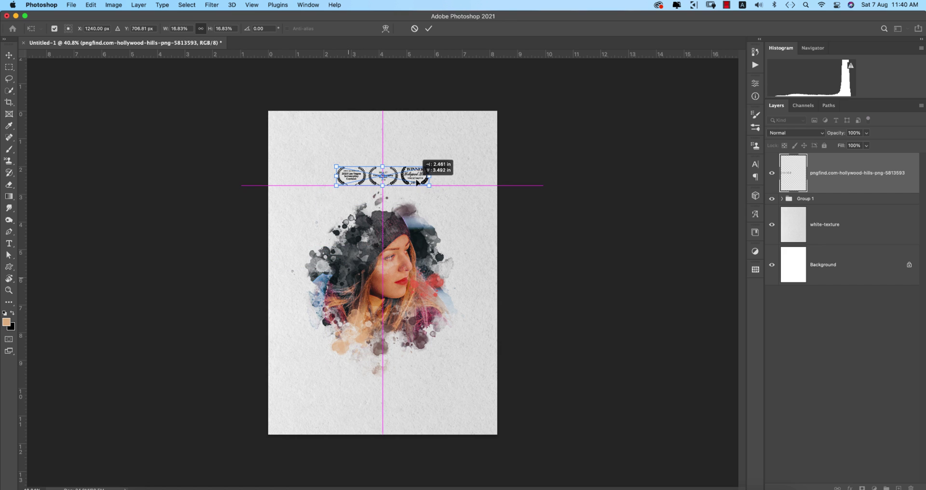
key(Return)
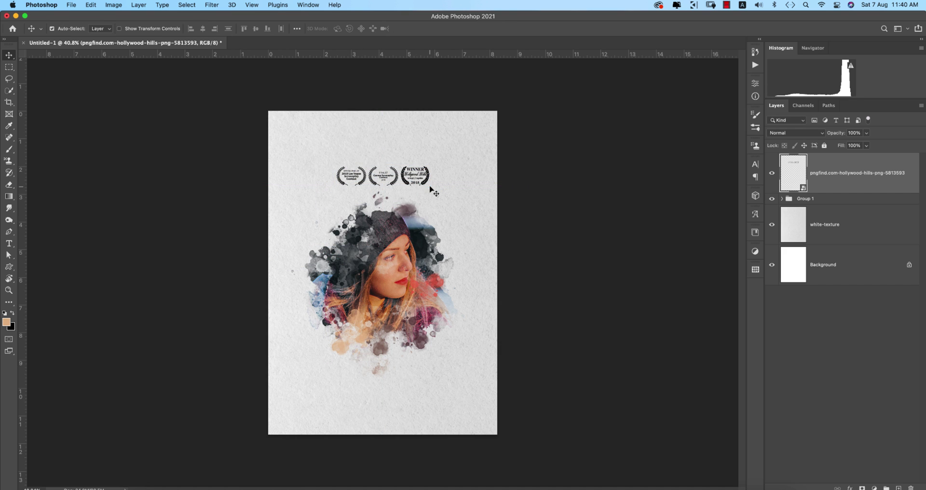
Nudge the laurels higher and place the How-to-Make-a-Movie credits PNG along the poster's bottom.
drag(417, 178, 418, 174)
click(71, 5)
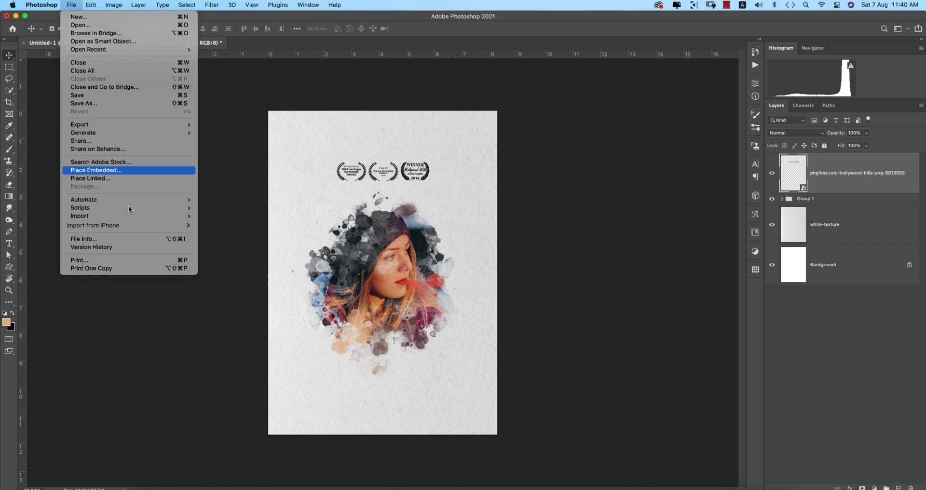
click(369, 312)
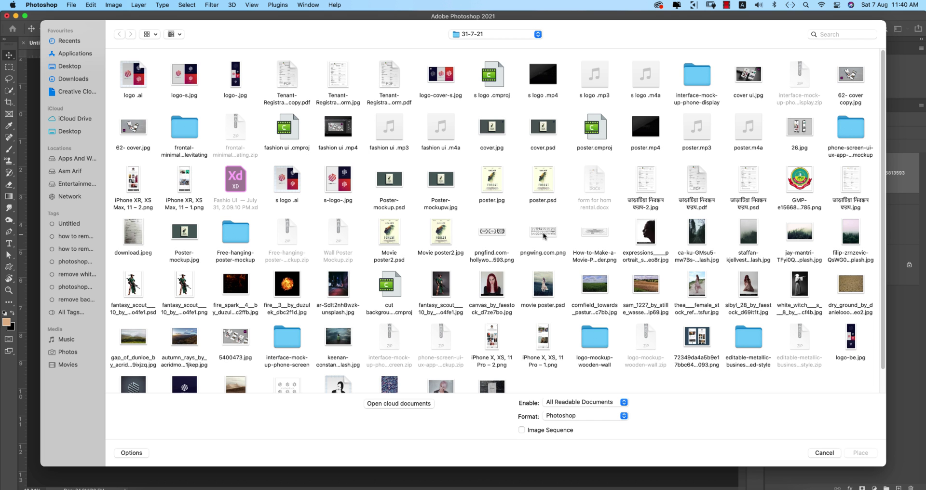
double_click(581, 231)
drag(458, 276, 455, 407)
key(Return)
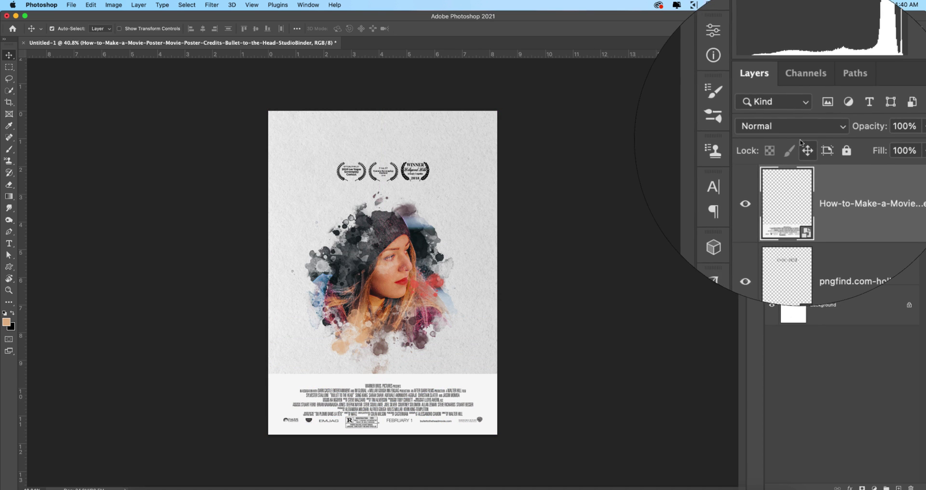
click(796, 132)
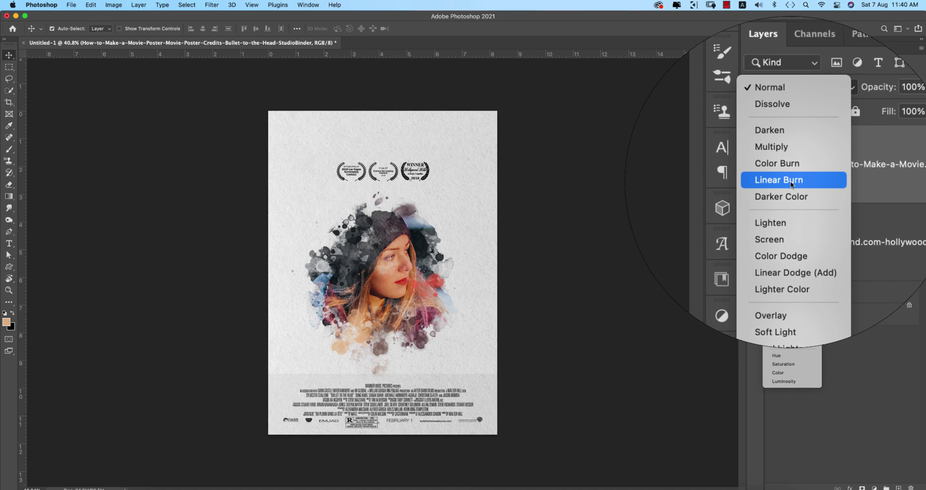
Set the credits layer to Linear Burn and add a Levels adjustment with inputs 29 and 223.
click(789, 182)
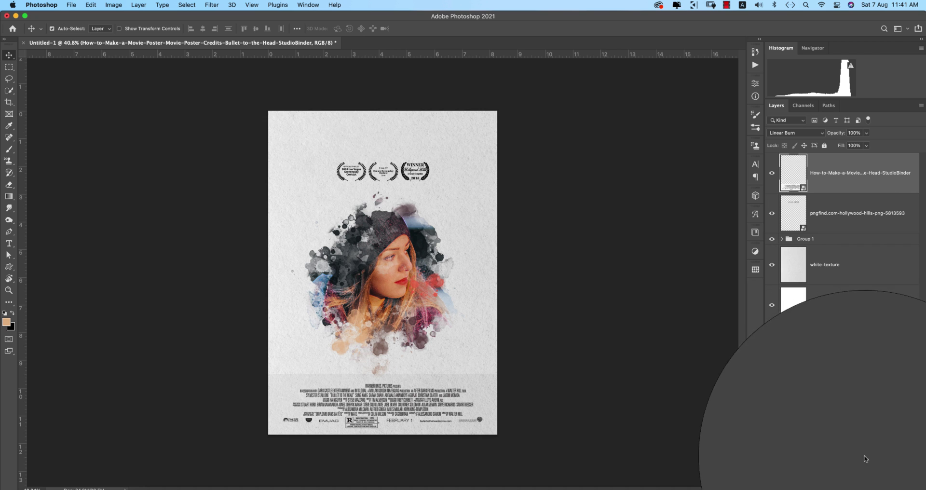
click(875, 487)
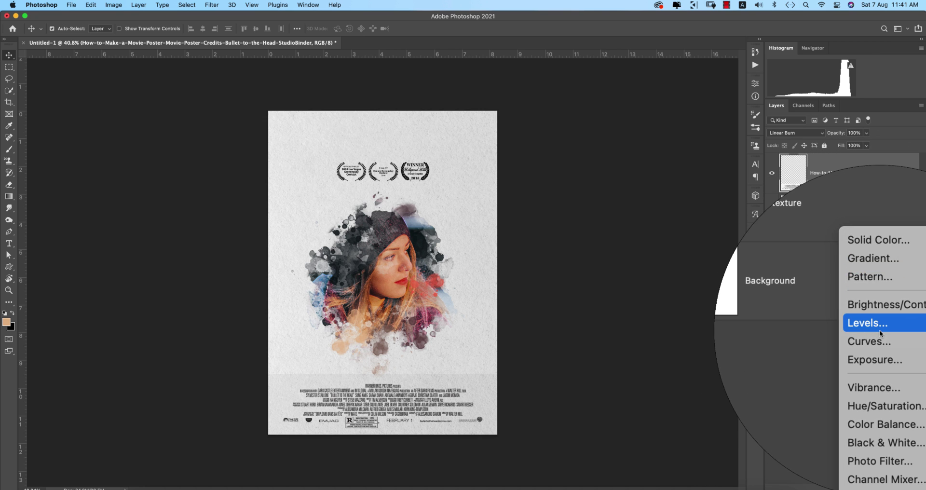
click(892, 327)
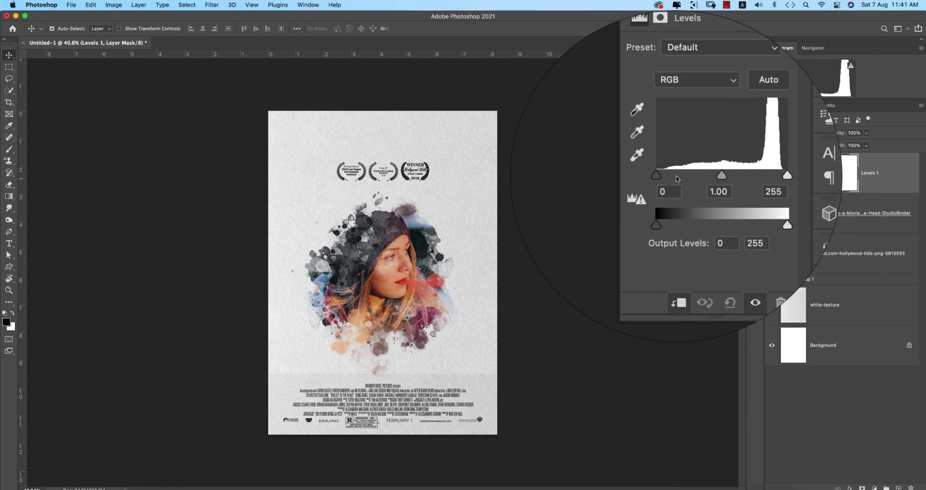
drag(668, 177, 729, 178)
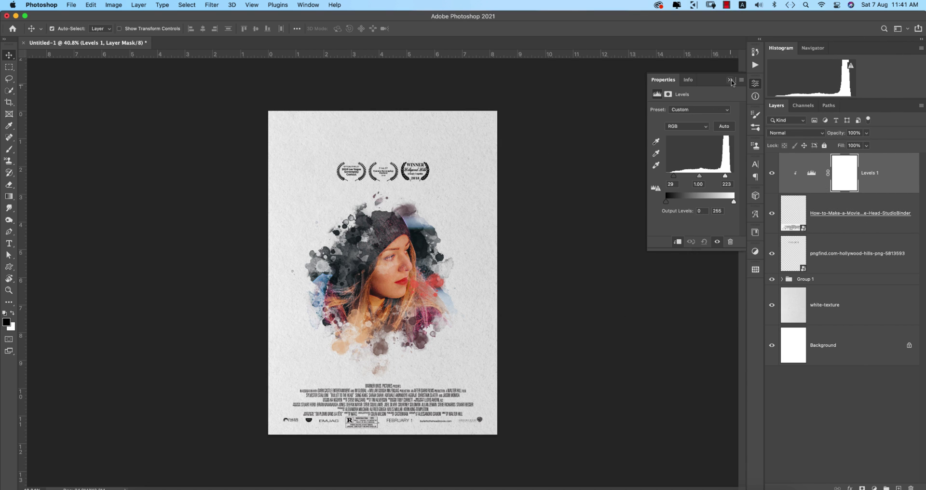
click(731, 80)
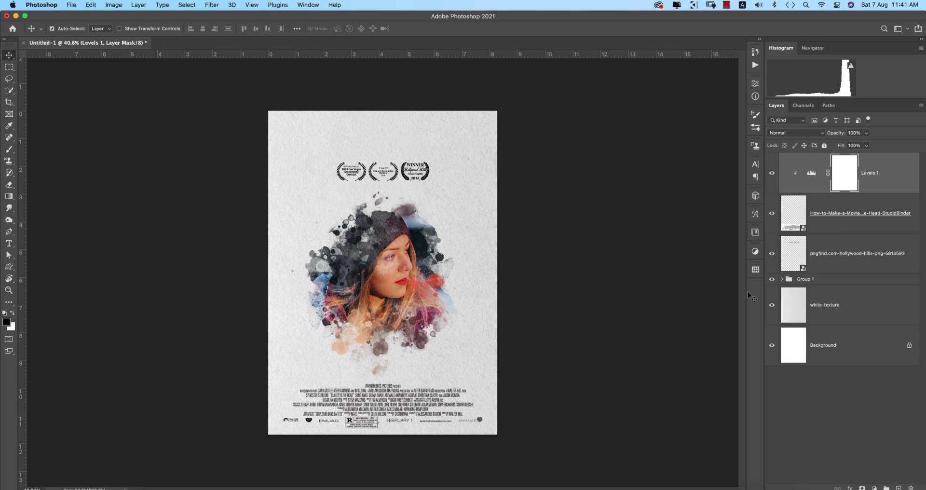
Hide the Filter Gallery and first Camera Raw Filter smart filters inside Group 1.
click(782, 279)
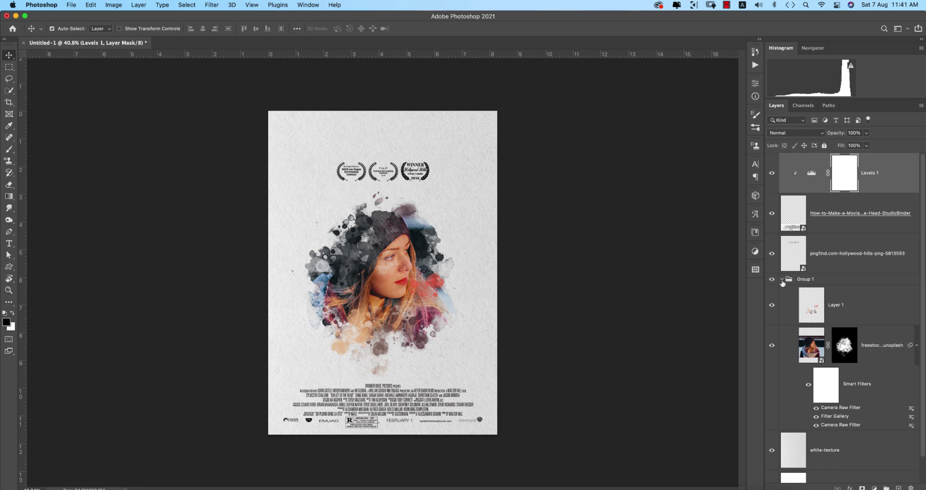
click(817, 416)
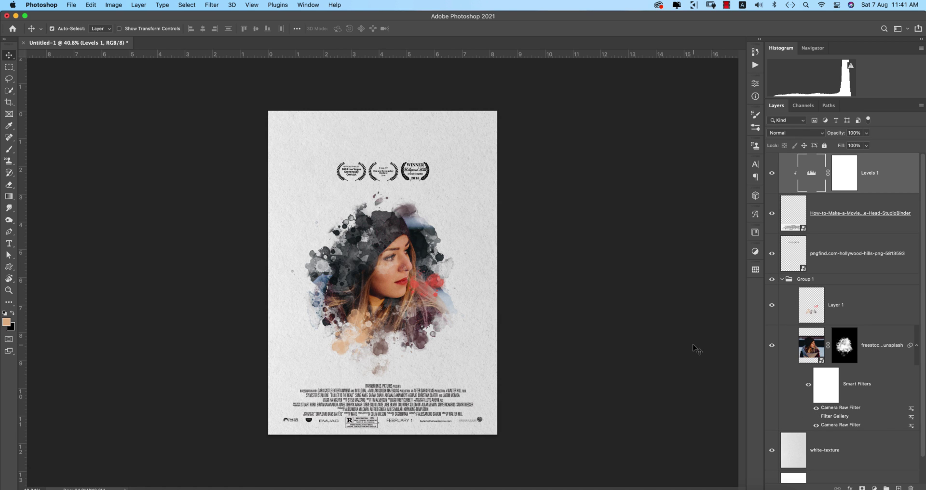
click(782, 279)
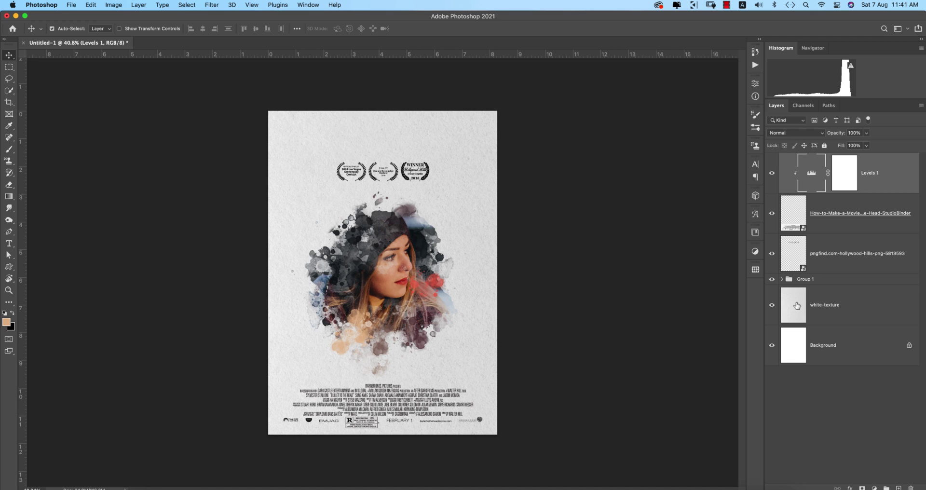
click(782, 279)
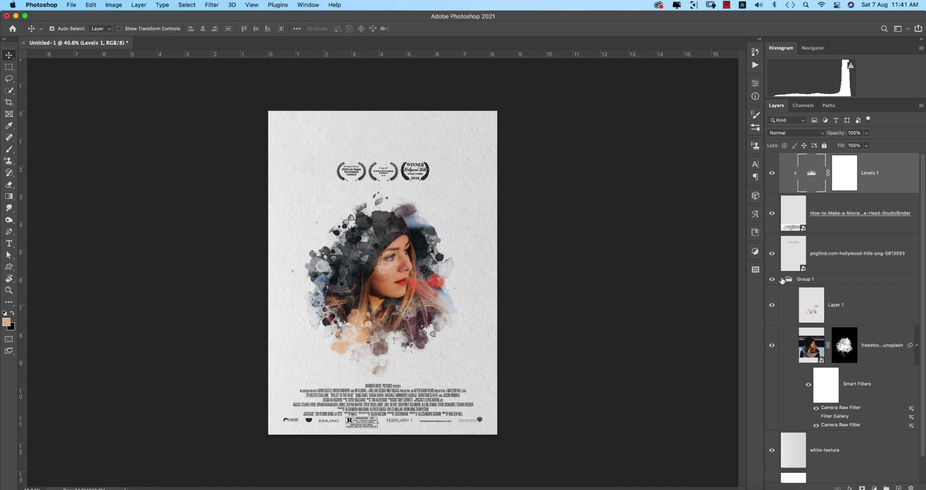
click(816, 408)
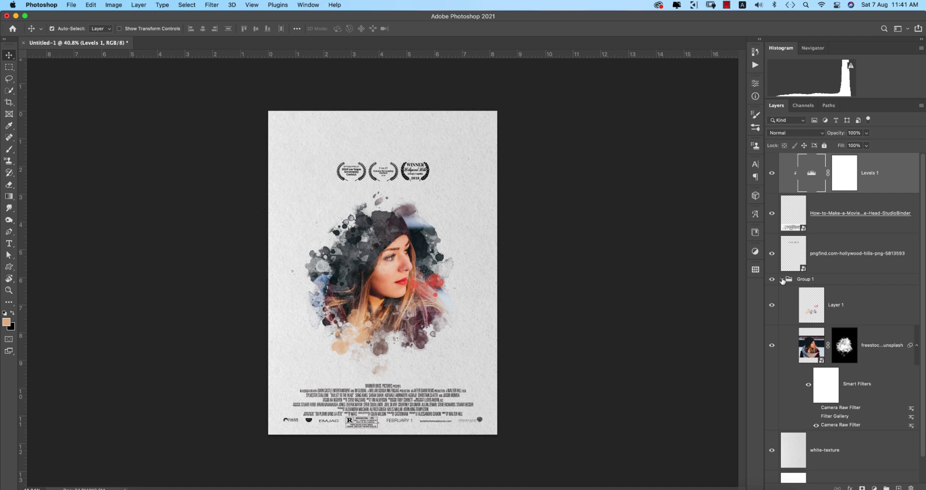
click(782, 279)
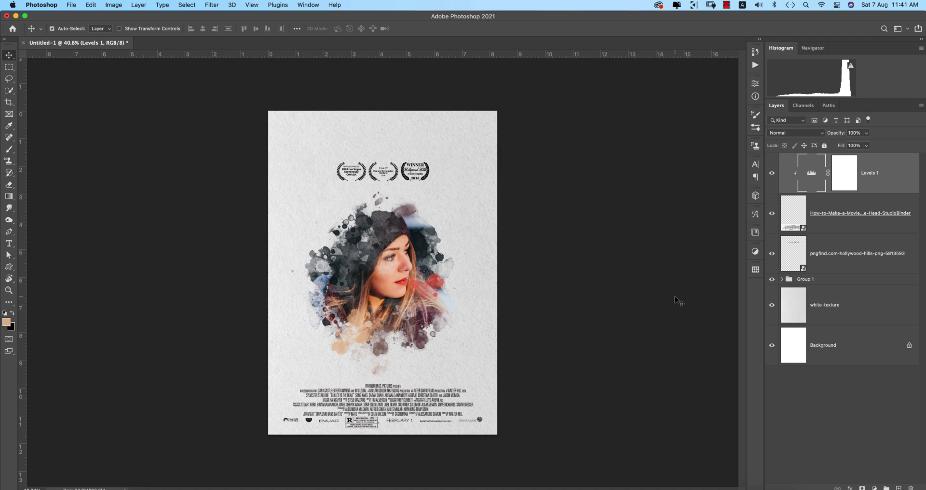
Rename Group 1 to 'girl'.
double_click(813, 280)
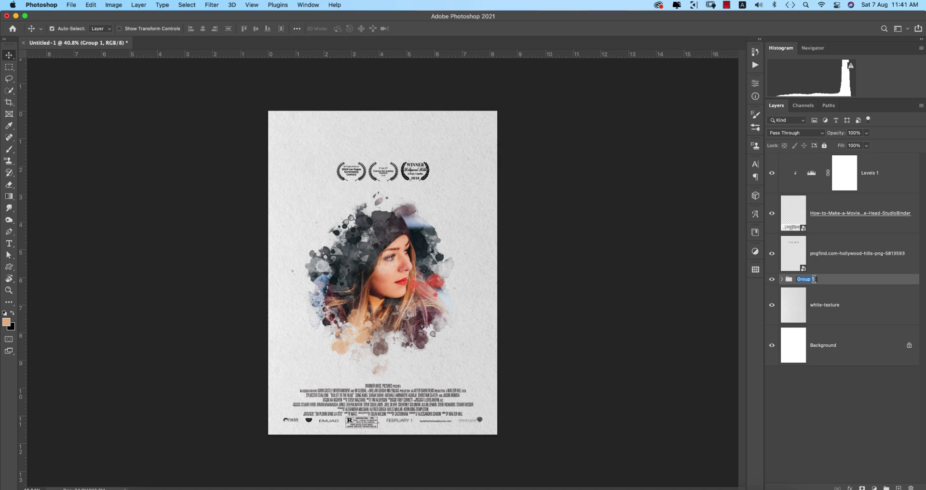
text(girl)
key(Return)
Enlarge the girl group to about 102%, then select the Levels 1 layer.
key(super+t)
click(477, 204)
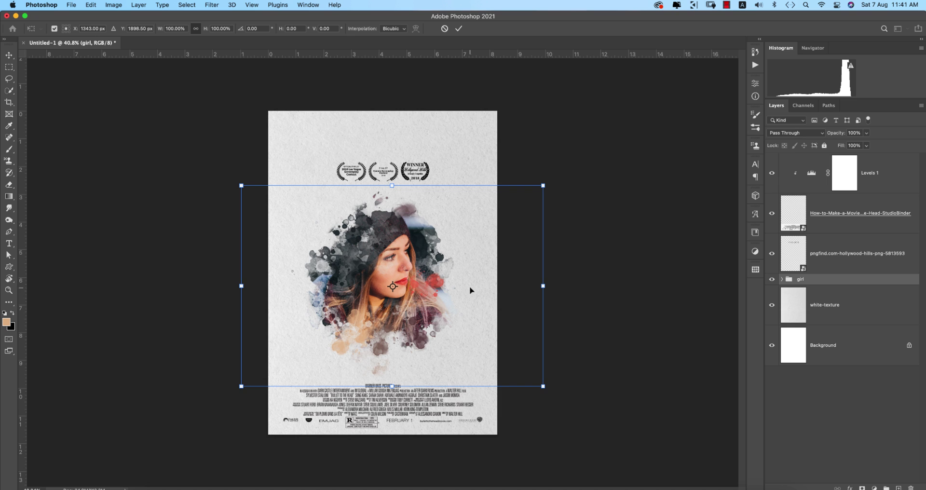
drag(392, 385, 451, 293)
key(Return)
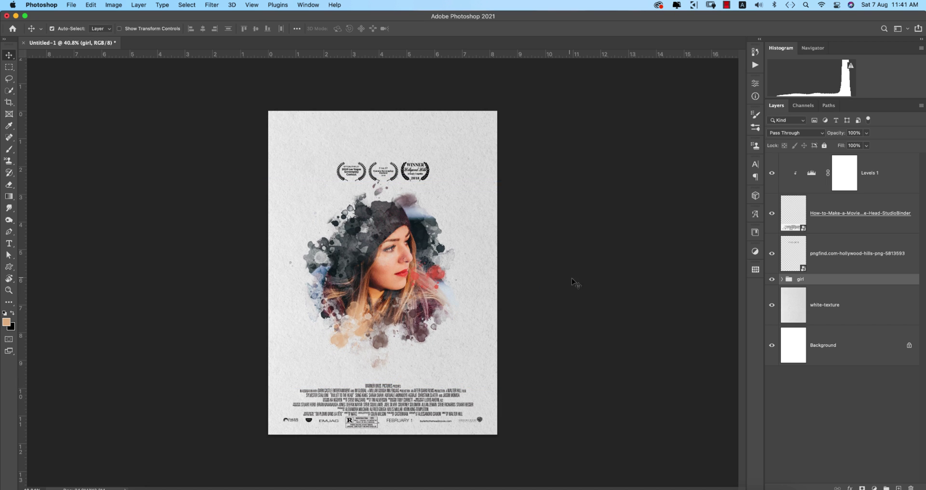
click(885, 170)
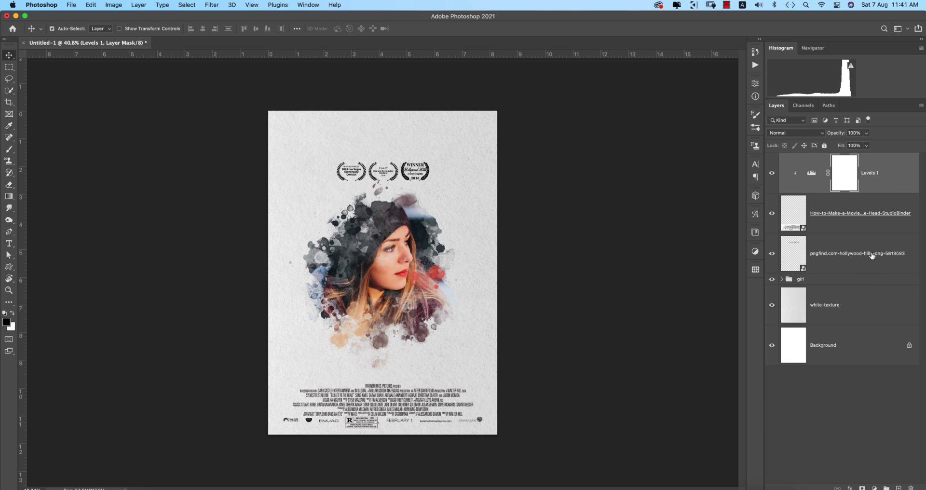
Add a 72 pt JULIA title below the portrait, scaled to about 206% above the credits.
click(9, 243)
click(300, 335)
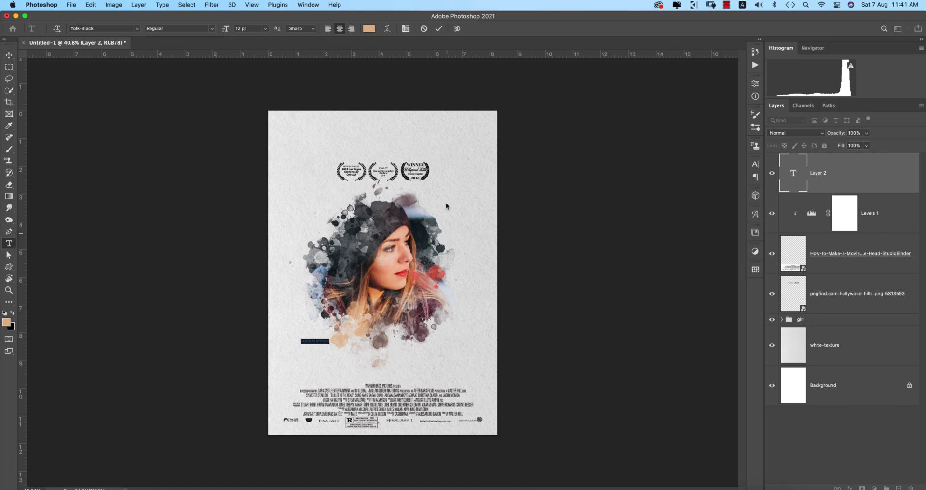
click(265, 29)
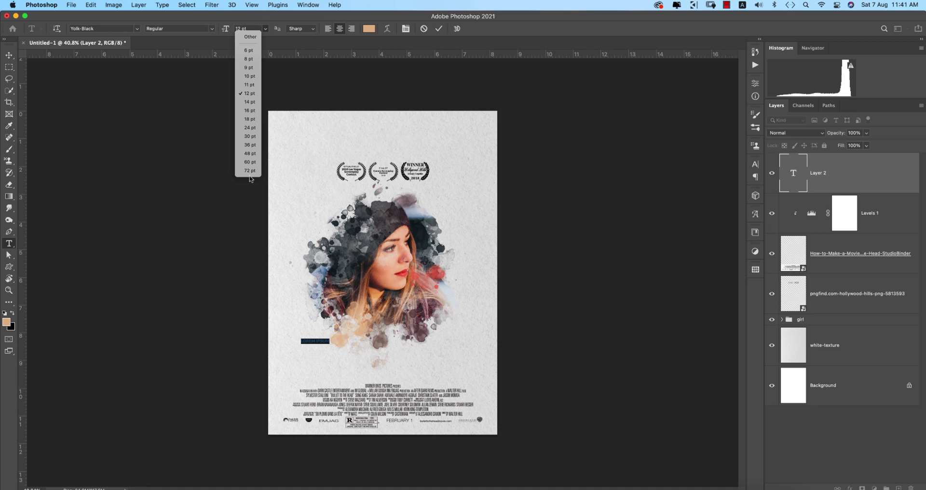
click(250, 171)
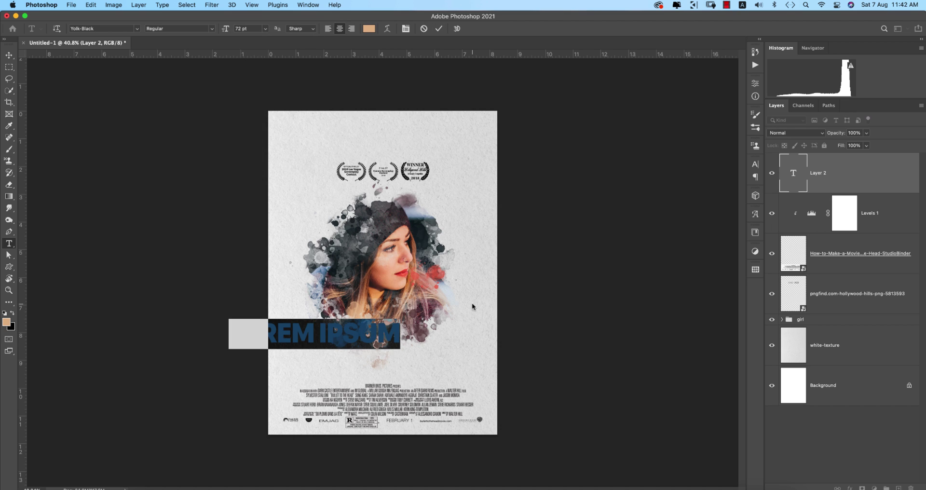
text(JULIA)
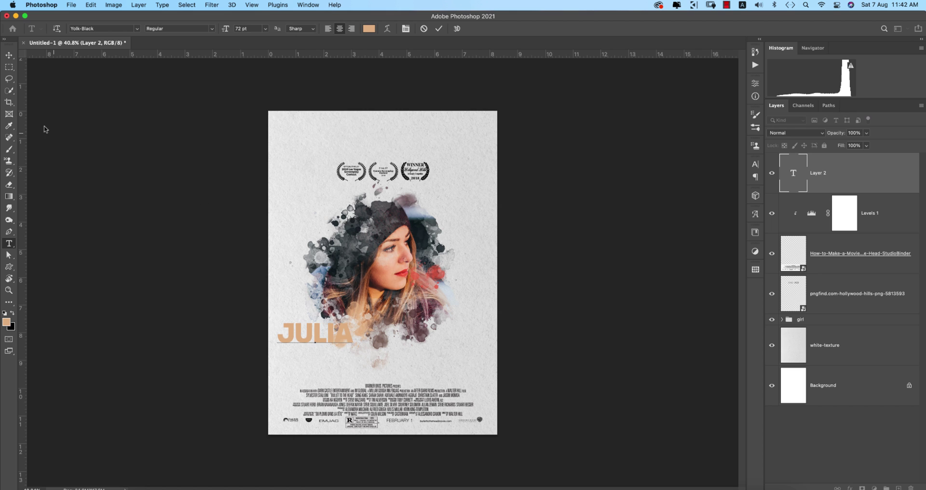
click(9, 54)
key(super+t)
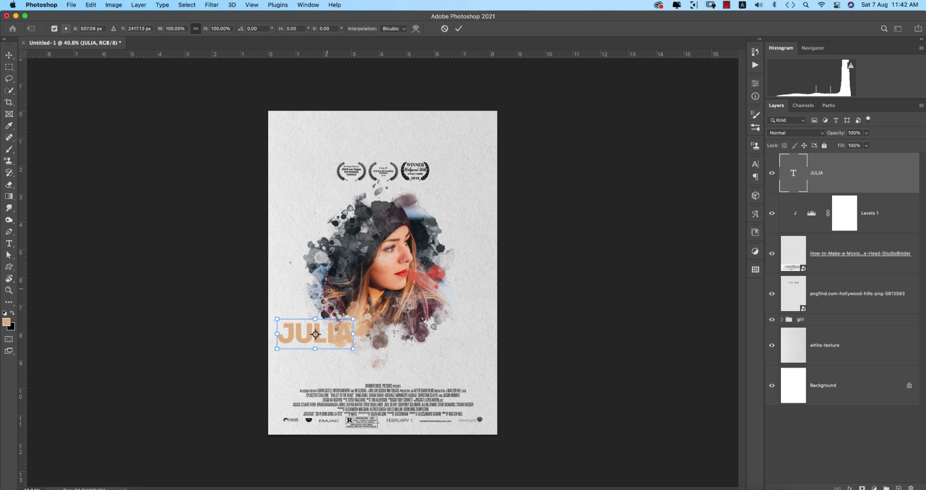
drag(354, 349, 412, 353)
key(Return)
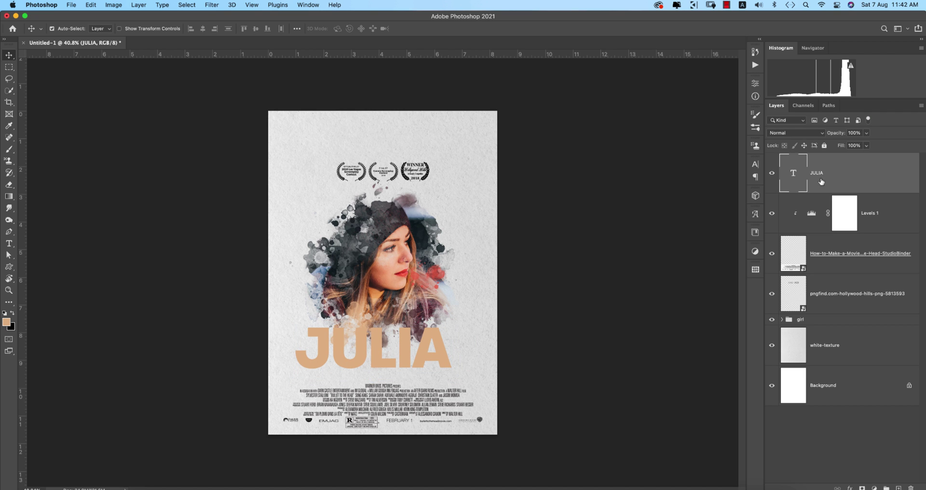
Change the title font to Amellia Ink and retype it as 'Julia'.
click(756, 164)
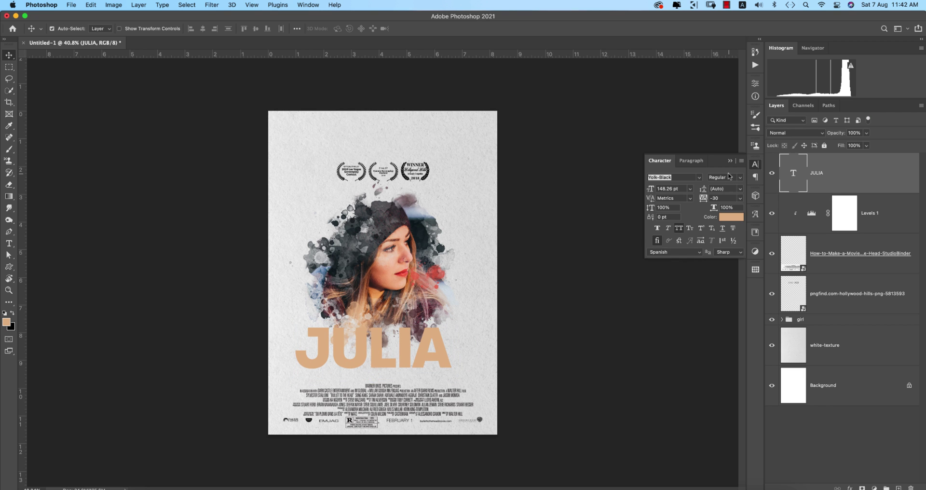
click(700, 178)
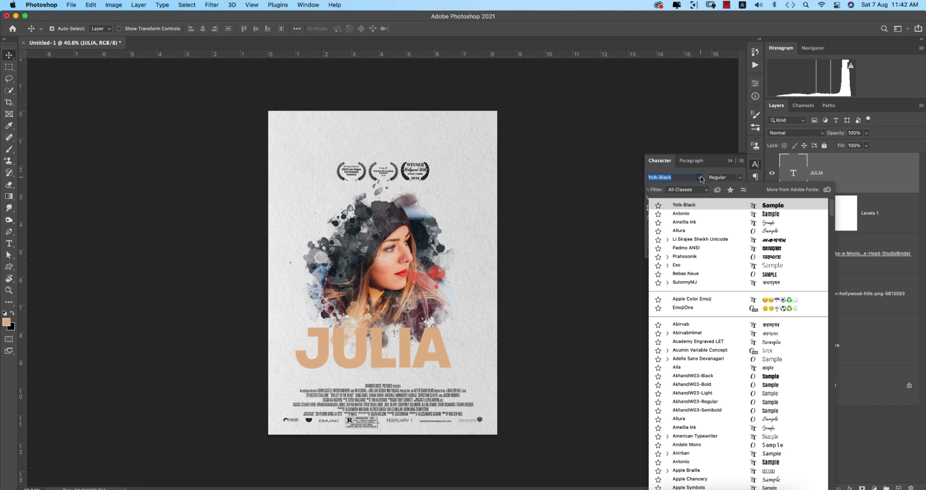
click(747, 222)
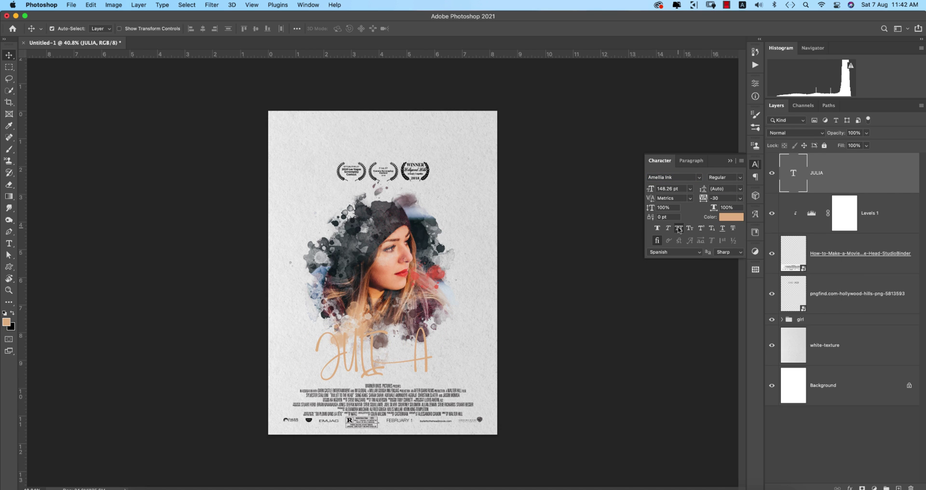
double_click(367, 351)
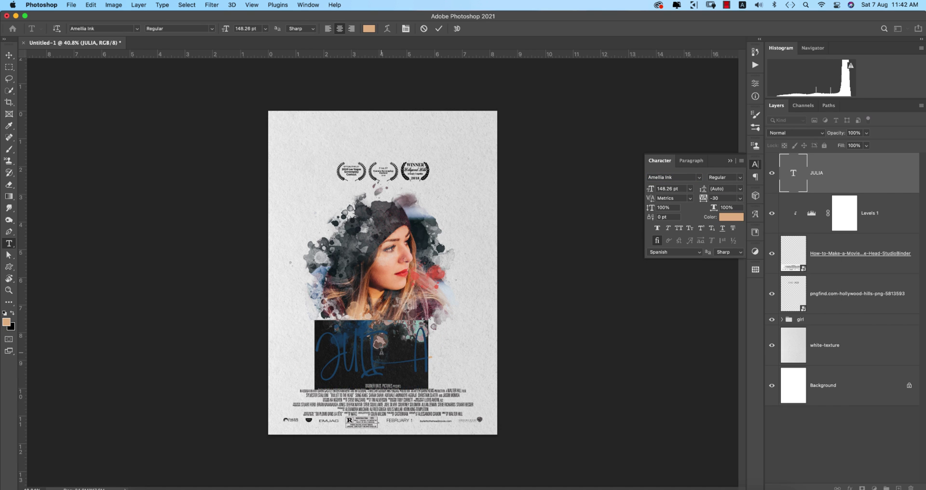
text(Julia)
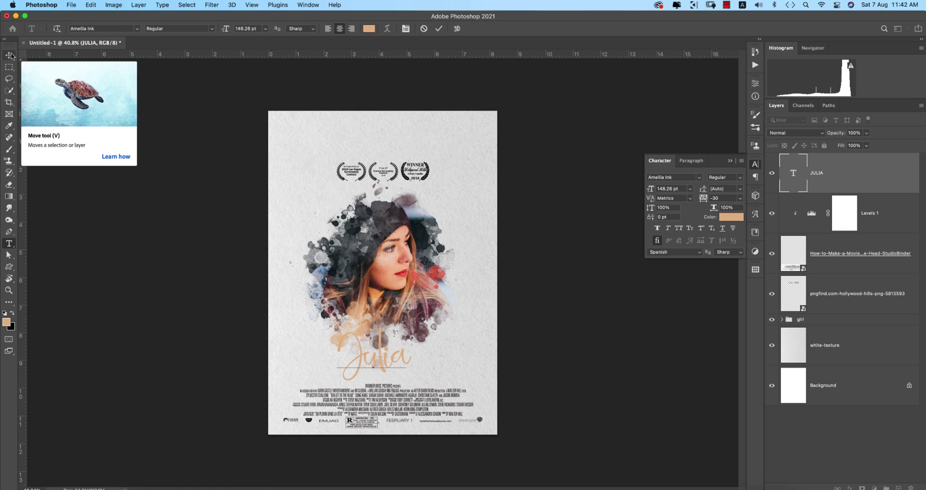
Colour the Julia title magenta, starting from the red sampled from the lips.
key(super)
click(731, 217)
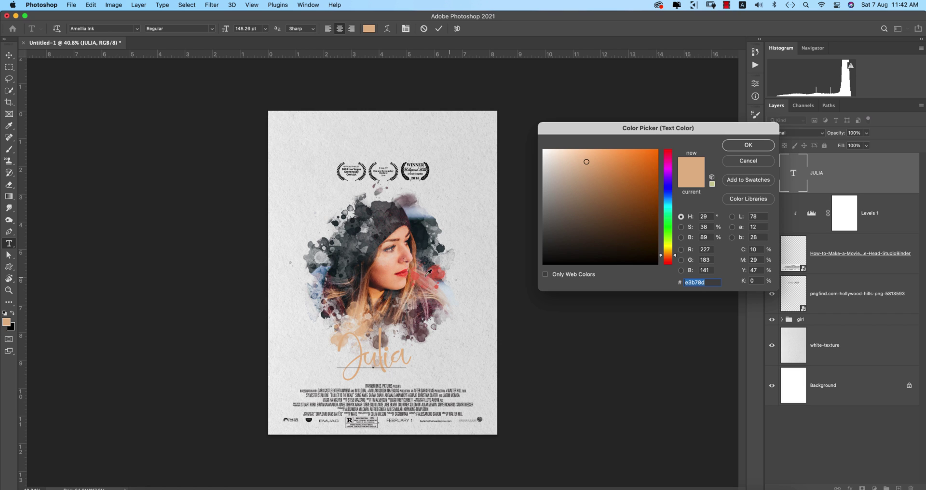
click(399, 275)
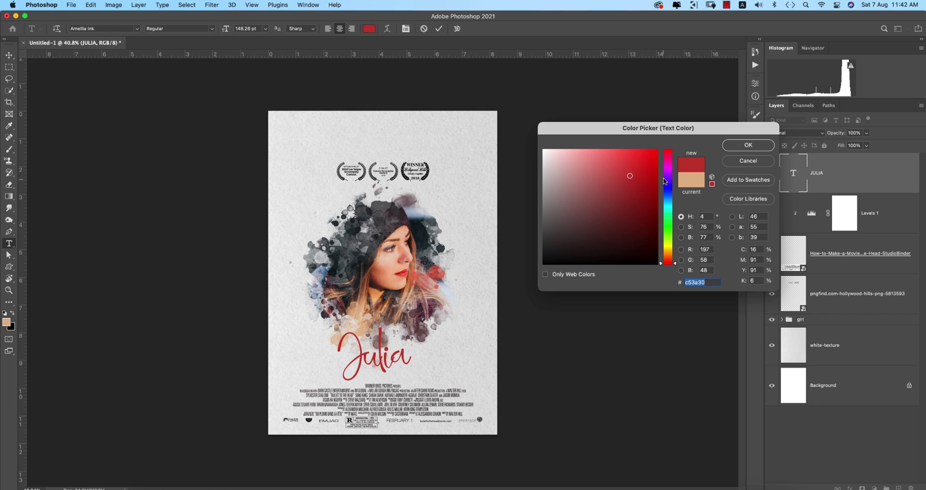
mouse_move(666, 182)
mouse_down()
mouse_move(676, 143)
mouse_move(667, 173)
mouse_move(648, 163)
mouse_up()
click(730, 150)
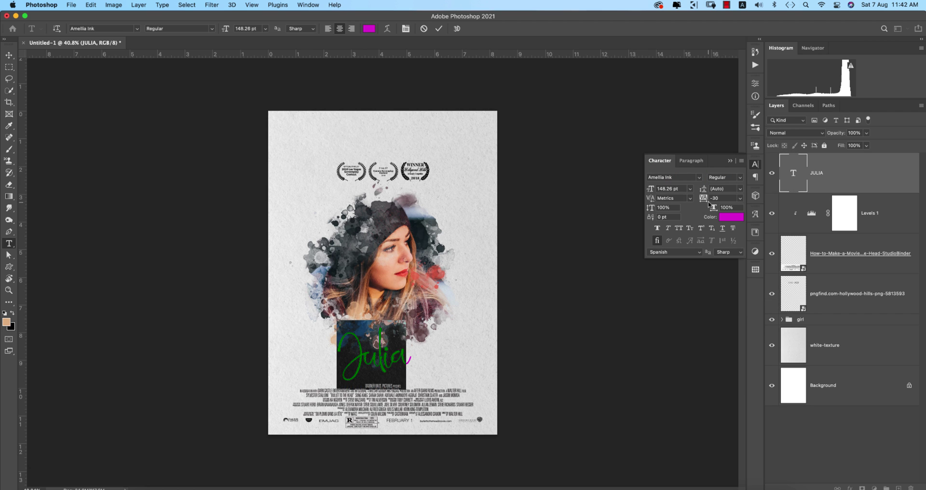
Set the Julia title's font size to 218 pt.
drag(651, 193, 677, 189)
text(218)
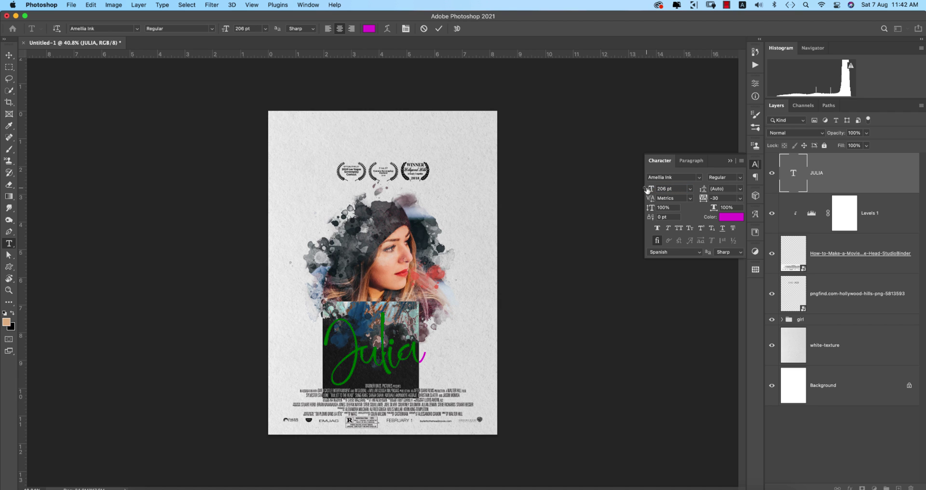
key(Return)
click(728, 161)
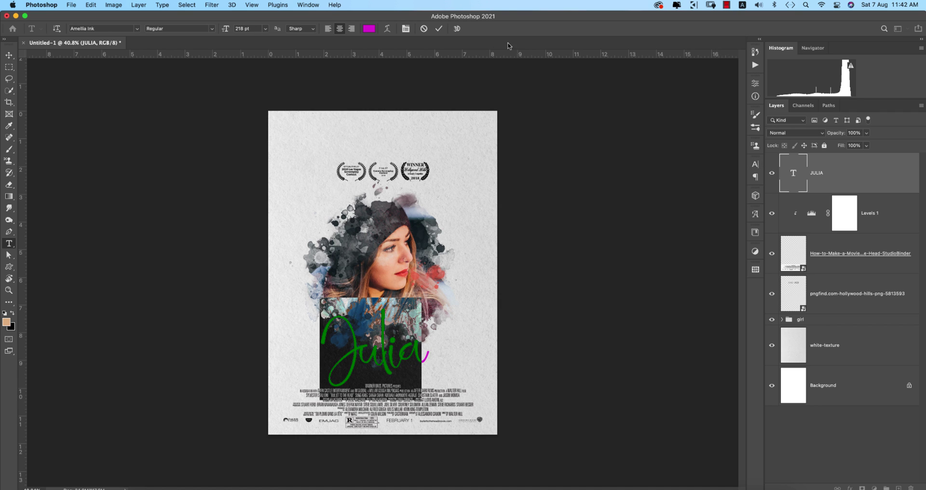
click(439, 29)
Shift the Julia title slightly right, scale it to about 111%, then open Save As.
key(v)
click(593, 208)
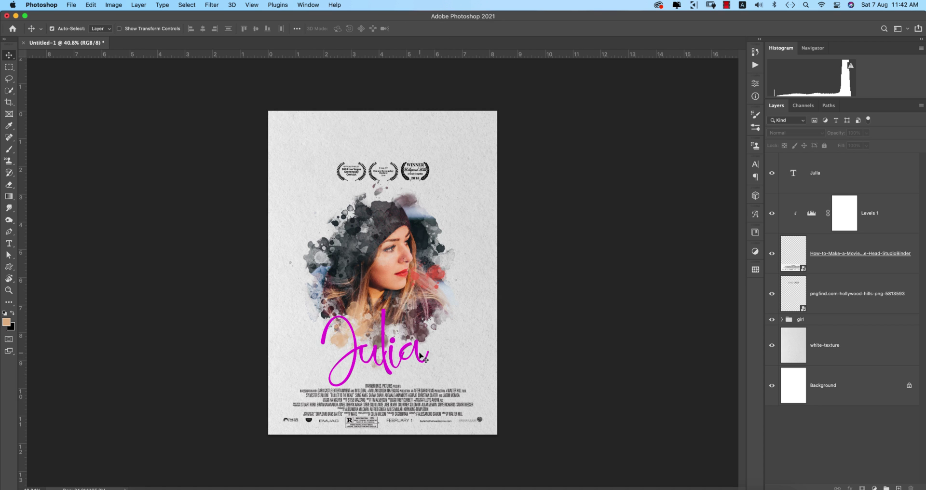
drag(416, 355, 420, 353)
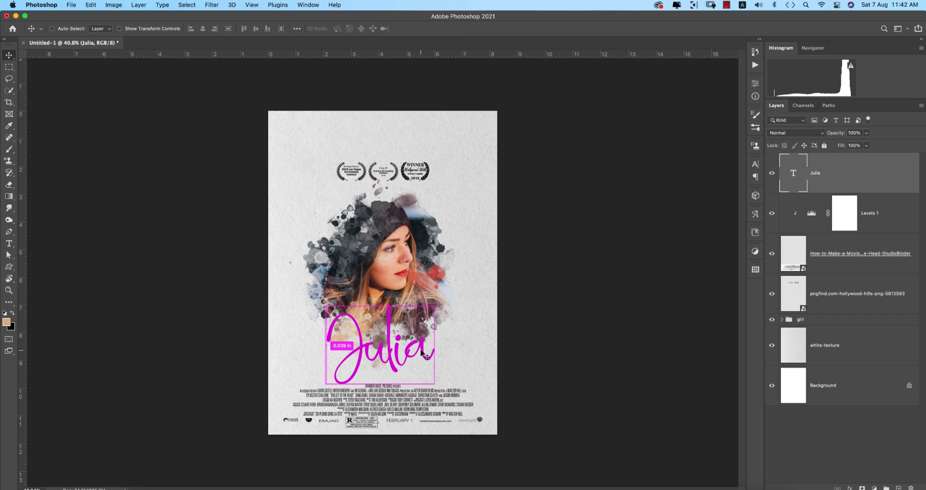
key(super+t)
drag(380, 396, 380, 408)
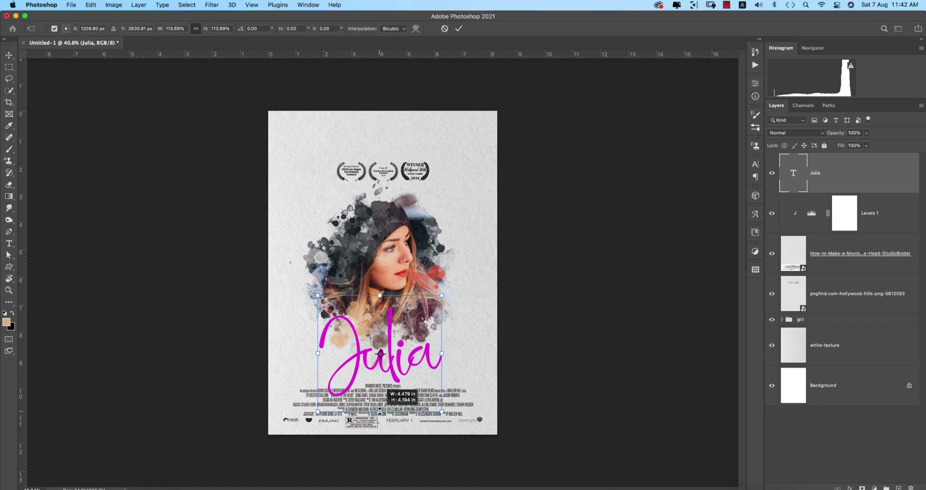
drag(381, 413, 381, 411)
key(Return)
key(super+s)
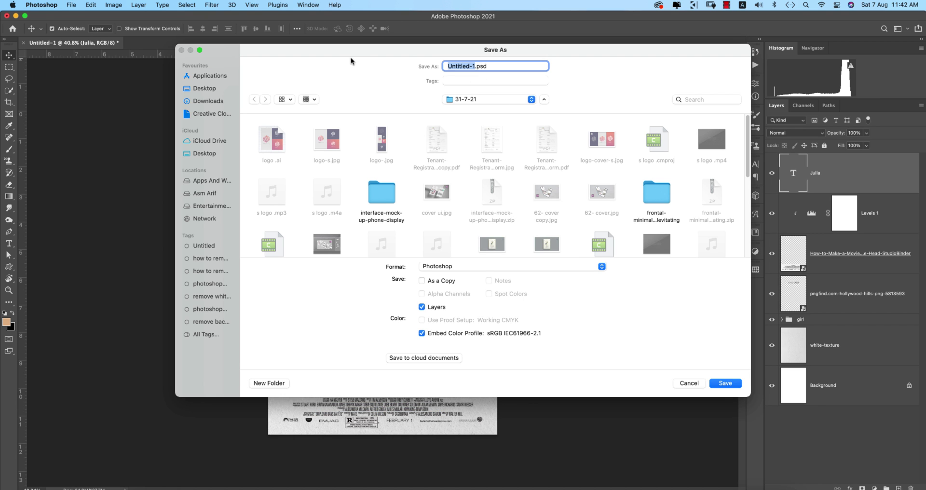
Save the poster as movie poster.psd in Apps And Work > 6-8-21, then raise the laurels slightly.
text(movie poster)
click(226, 182)
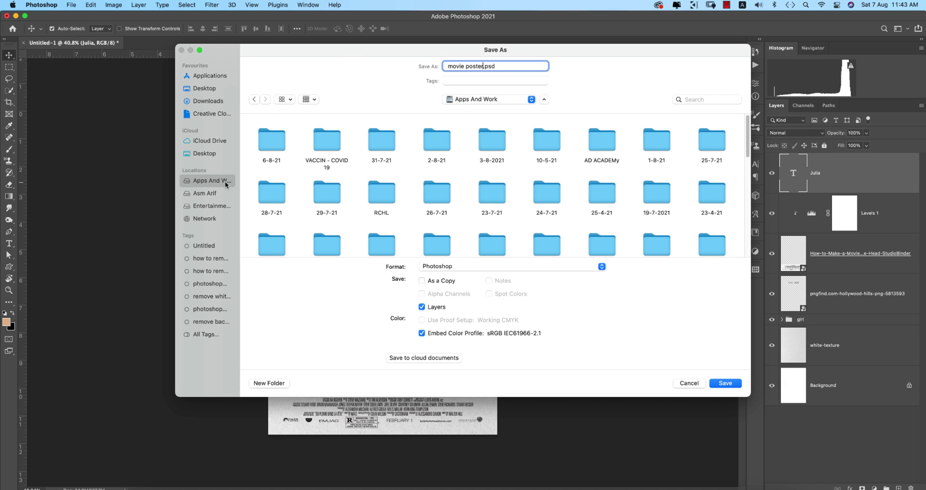
double_click(271, 144)
click(727, 384)
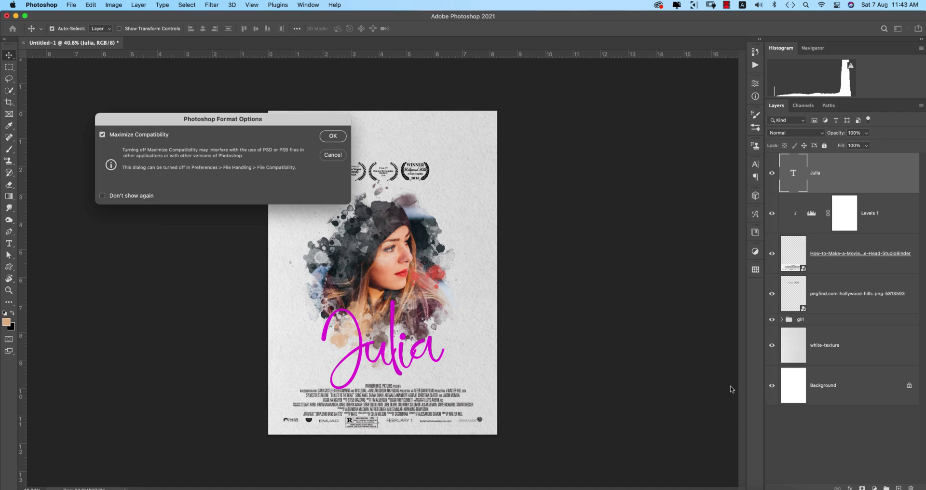
click(333, 136)
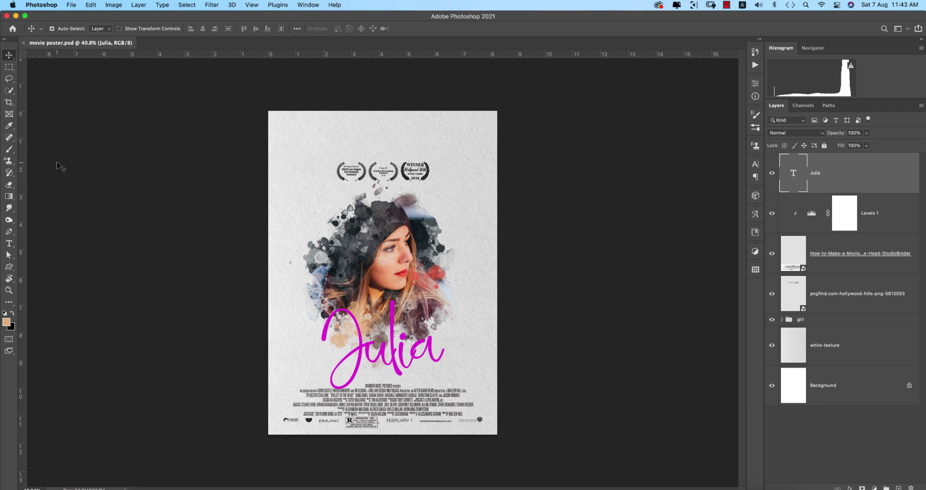
drag(430, 178, 430, 172)
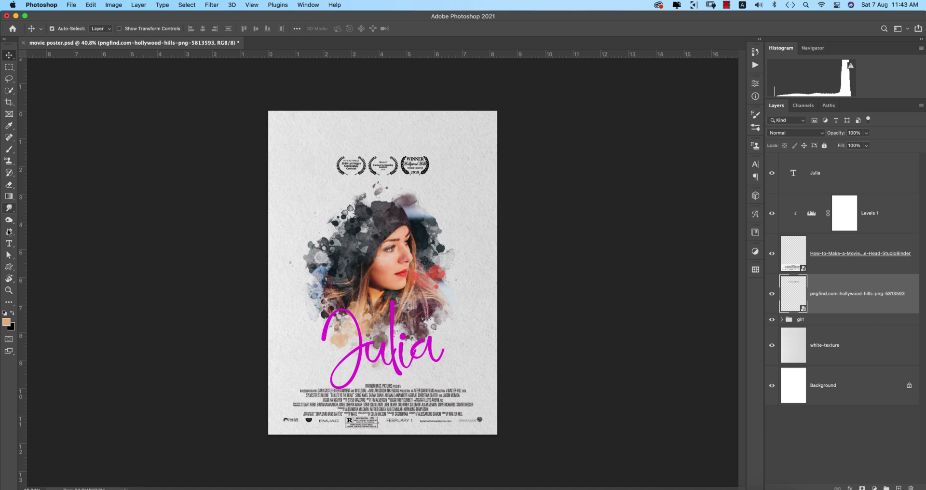
click(8, 243)
click(288, 132)
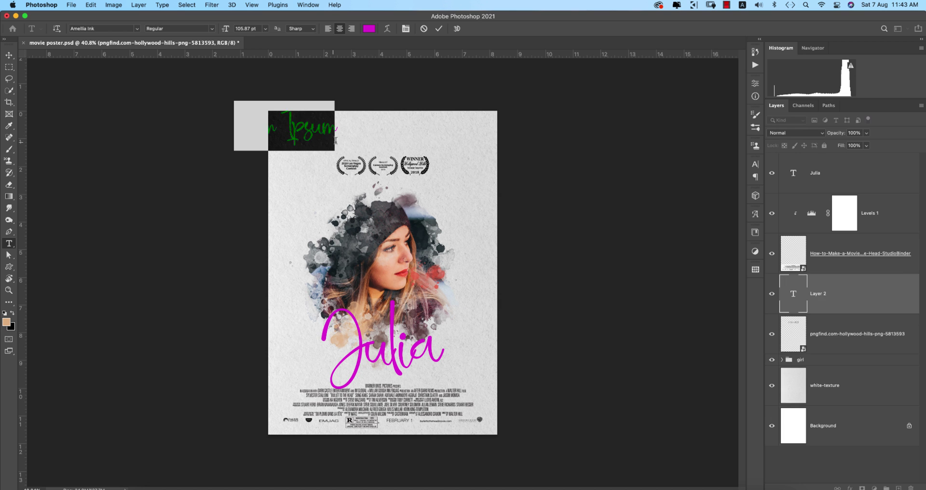
key(ctrl+Return)
key(v)
click(756, 164)
click(732, 217)
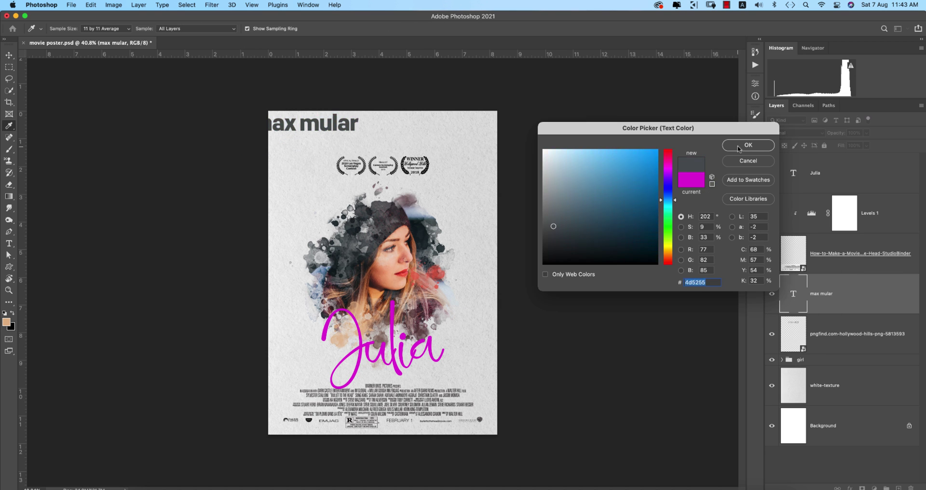
click(690, 189)
click(679, 229)
drag(305, 128, 469, 129)
double_click(387, 128)
key(ctrl+Return)
double_click(469, 129)
text(ASMARIF)
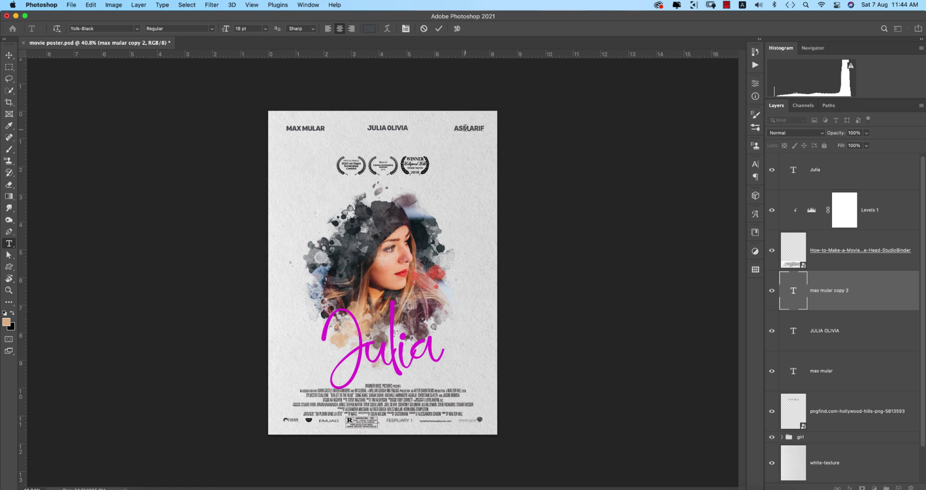
click(438, 29)
key(v)
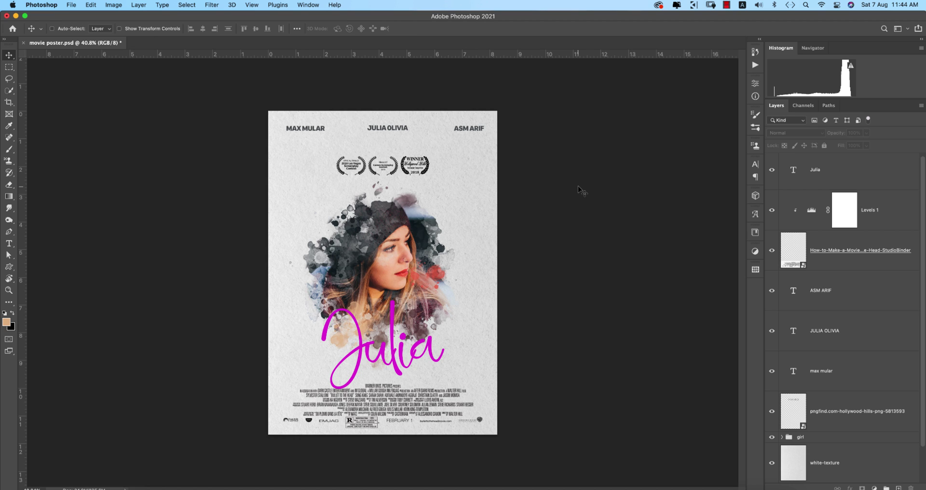
click(578, 187)
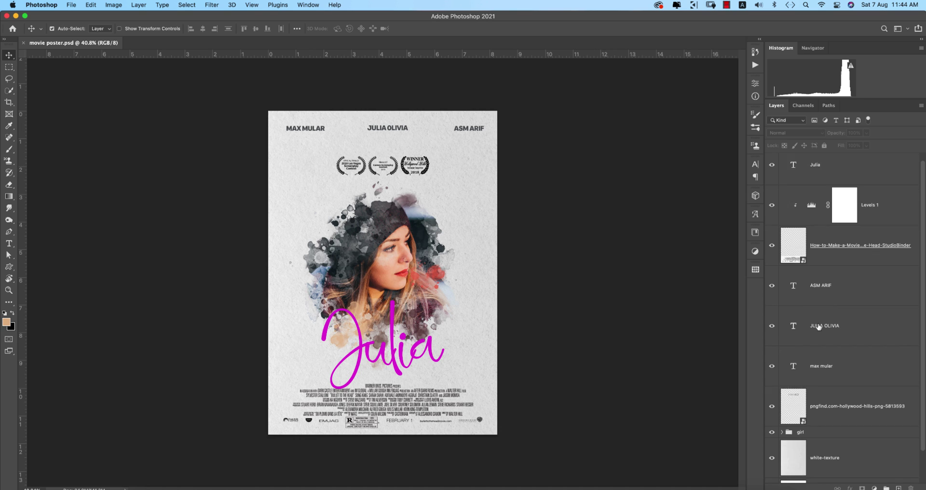
scroll(839, 328, down, 1)
Add a Gradient Fill layer above the white texture using a Basics gradient preset.
click(845, 433)
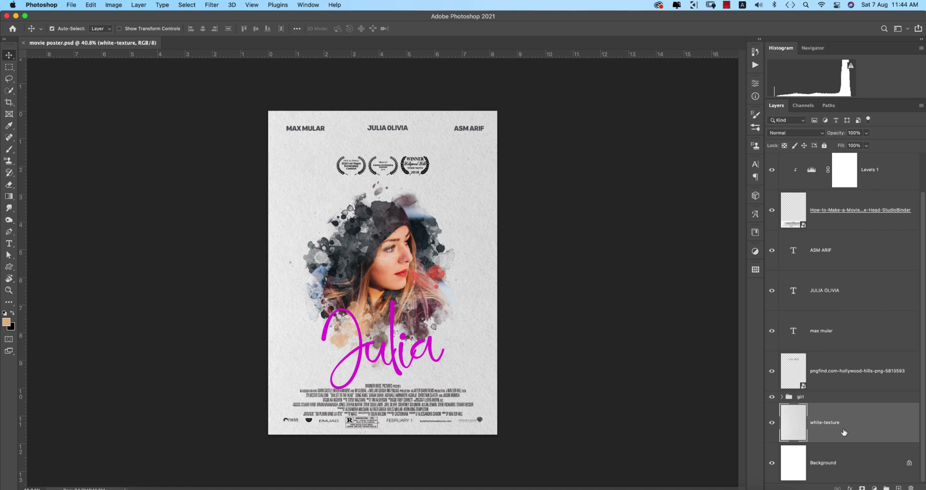
click(874, 488)
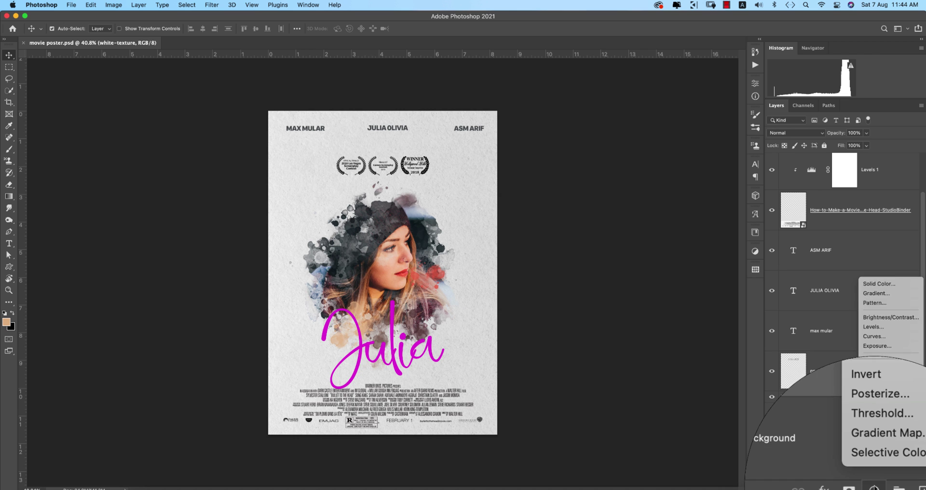
click(904, 292)
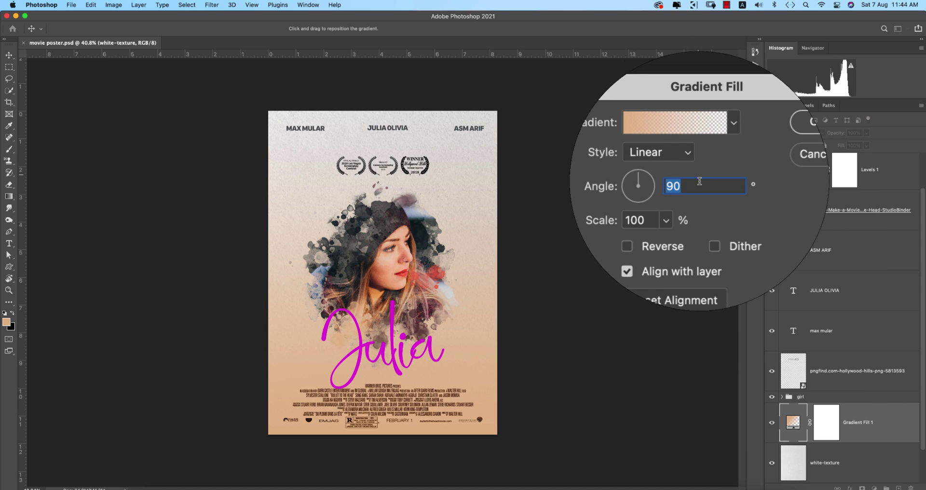
click(716, 152)
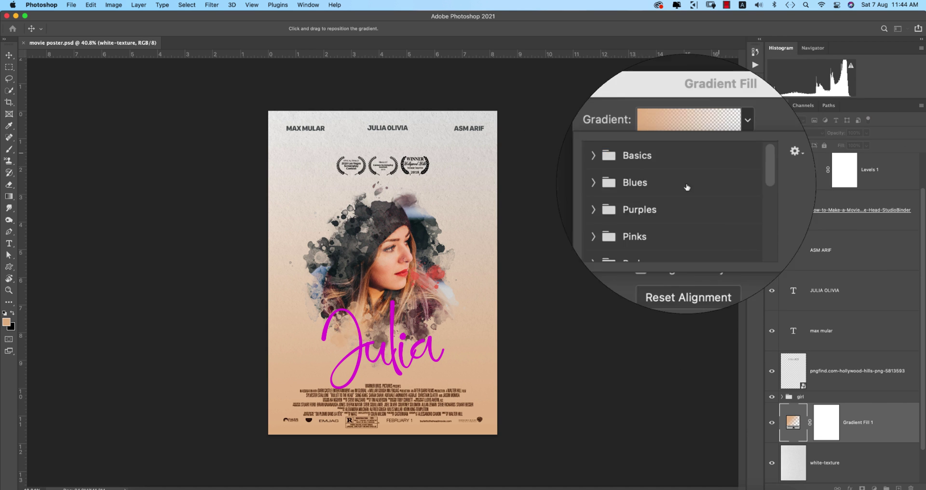
click(641, 178)
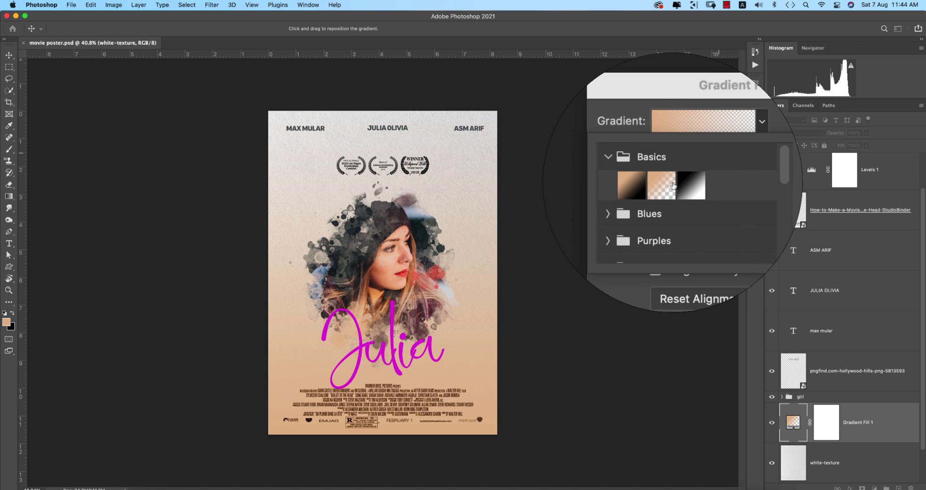
double_click(668, 183)
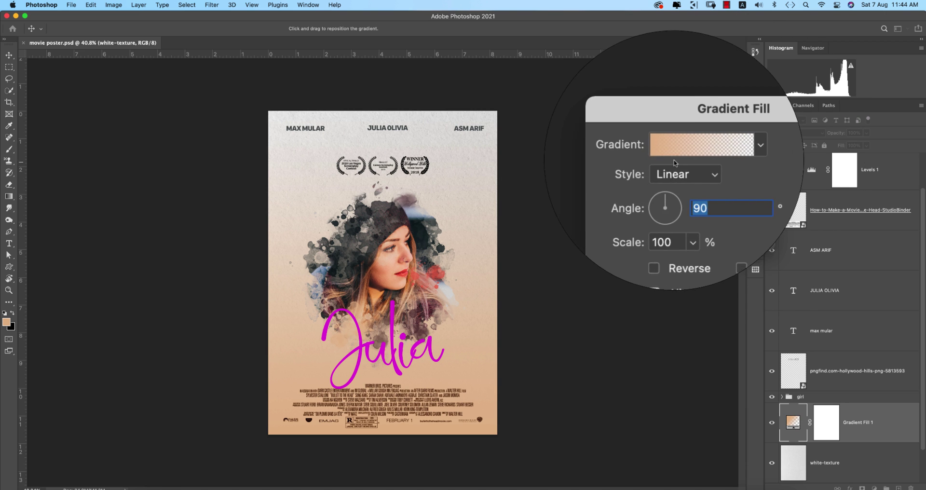
Edit the gradient so the left stop is dark and the right stop grey.
click(685, 153)
click(581, 279)
click(621, 318)
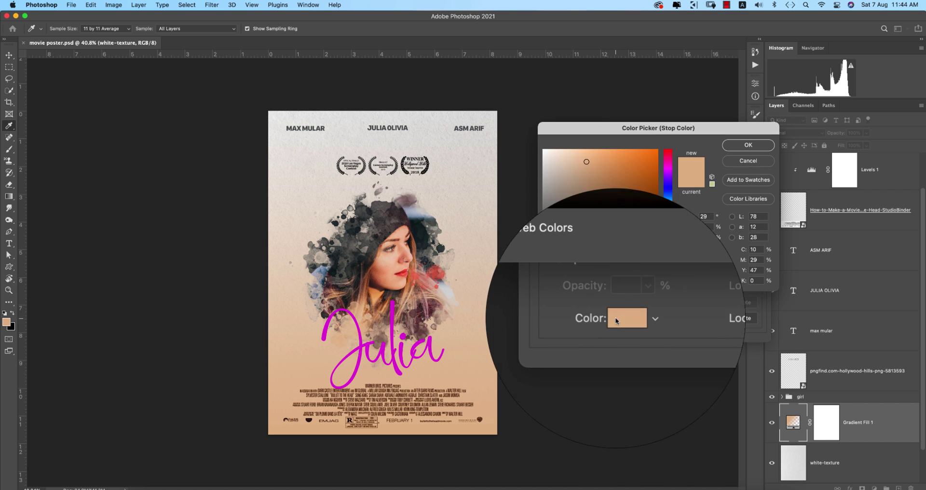
click(560, 254)
click(748, 144)
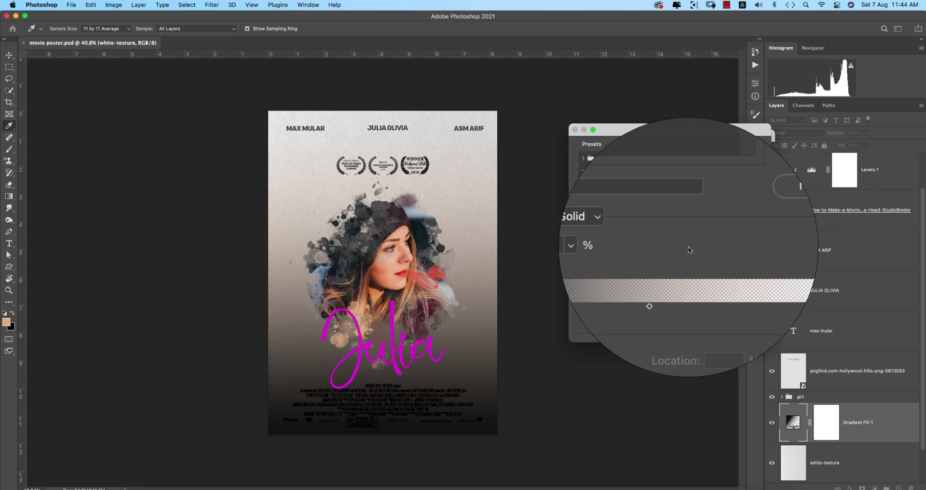
click(763, 279)
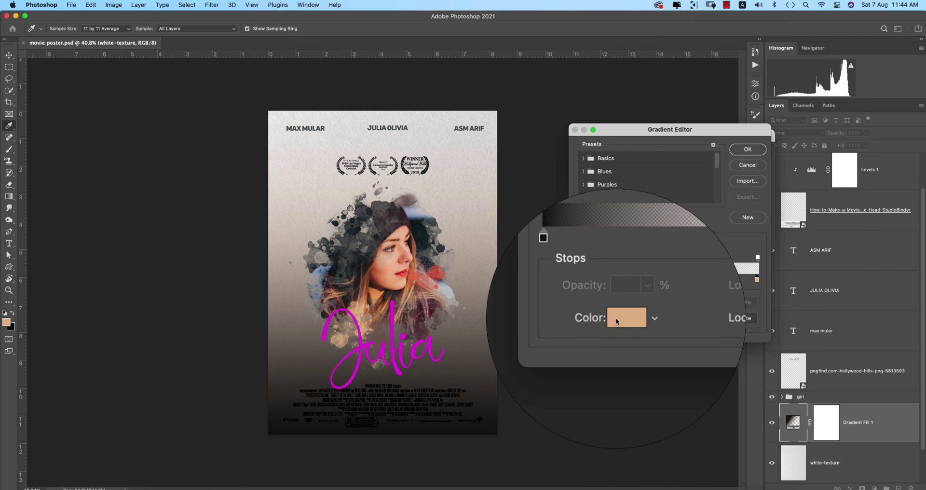
click(622, 318)
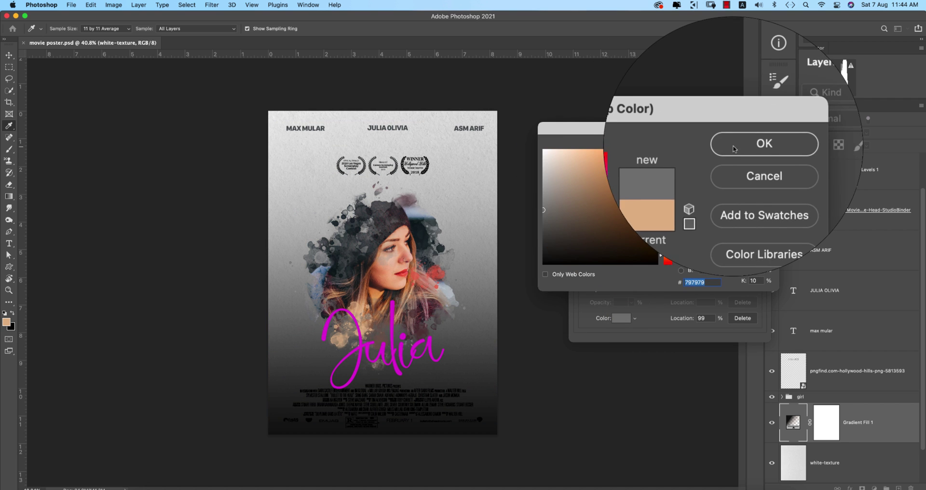
click(734, 145)
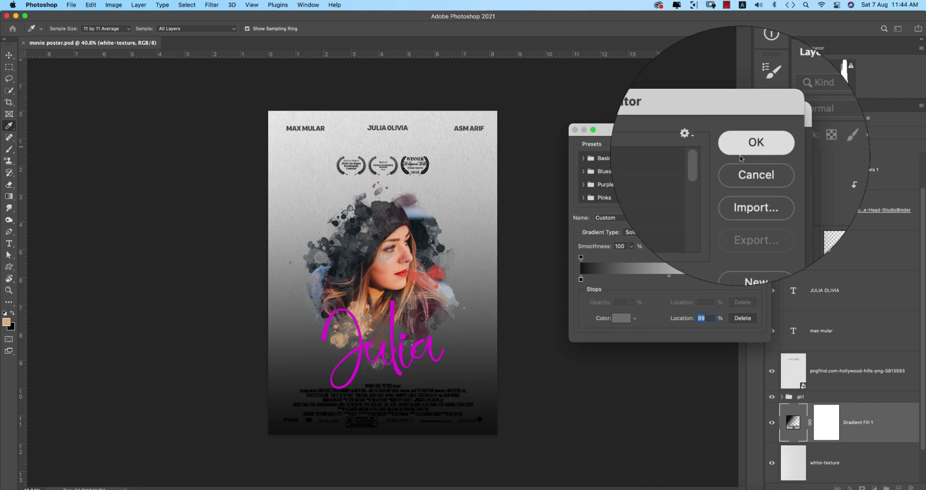
click(745, 152)
Set the gradient fill to Radial, reversed, 400% scale with Dither enabled.
click(678, 167)
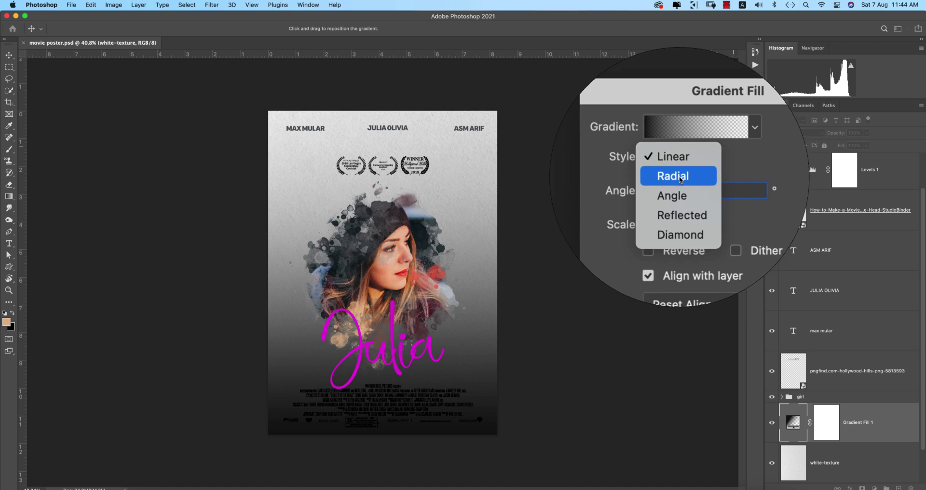
click(676, 177)
click(664, 211)
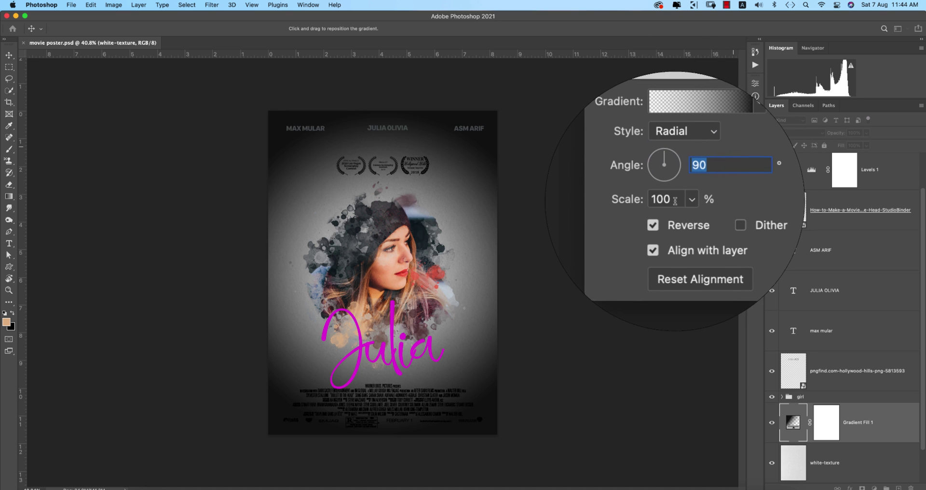
click(640, 198)
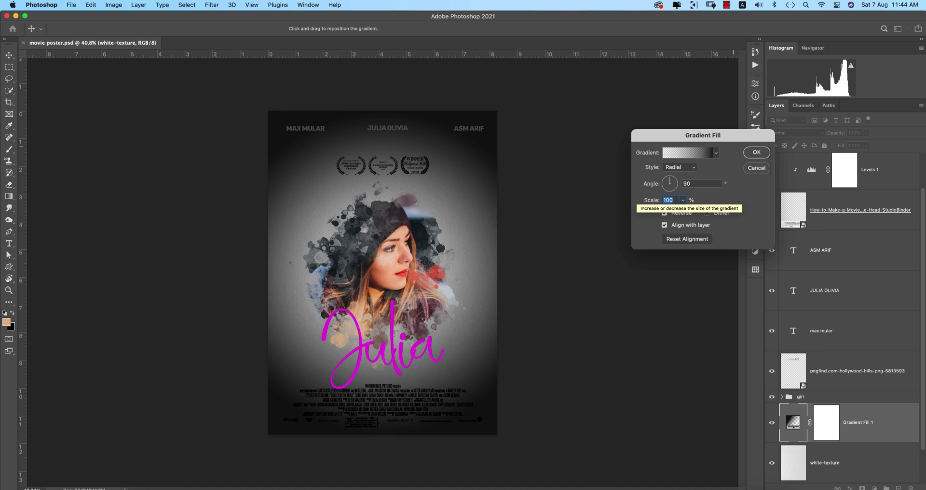
text(400)
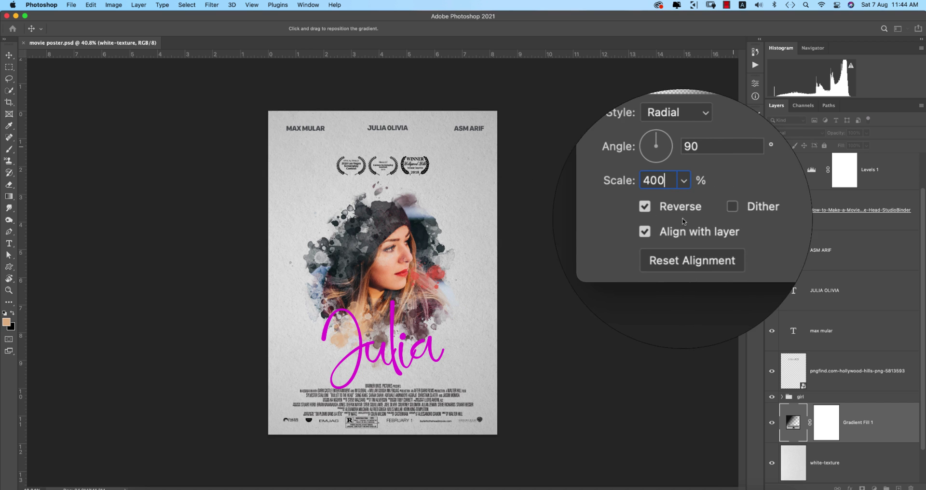
click(705, 214)
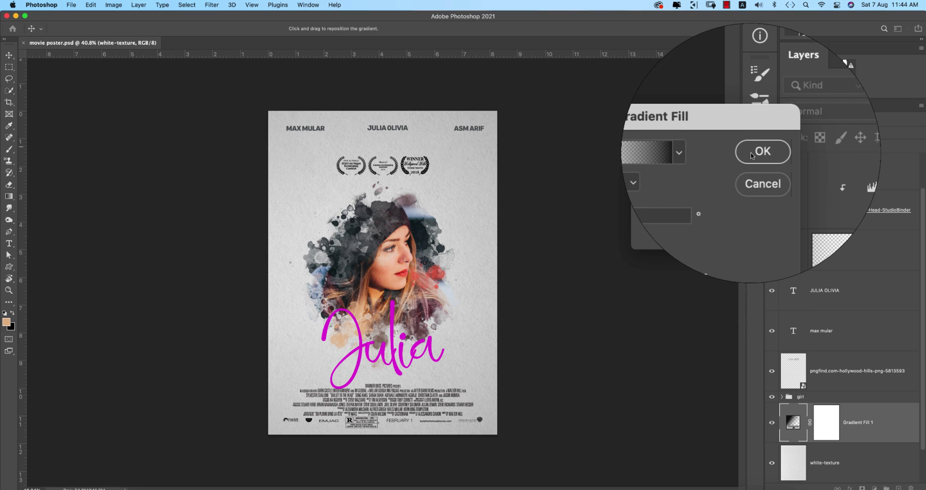
click(757, 154)
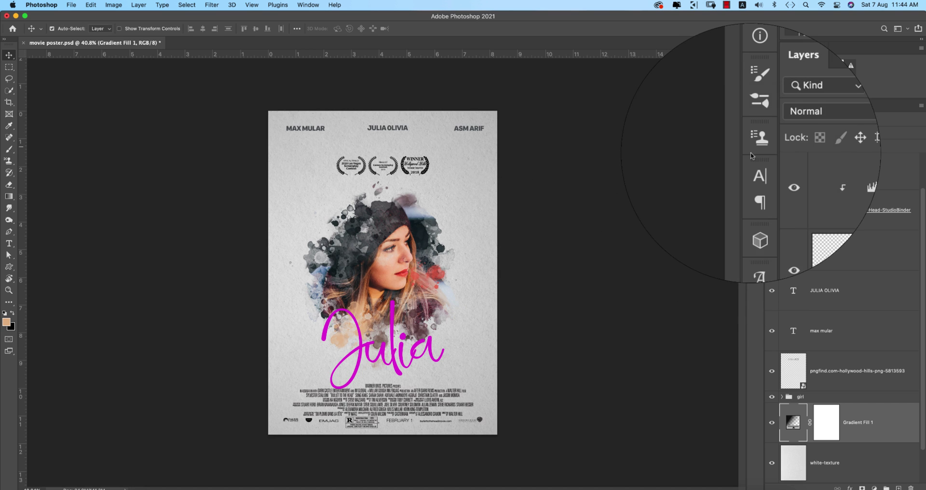
Compare the poster with the gradient fill hidden, save, then nudge the award laurels slightly upward.
click(774, 424)
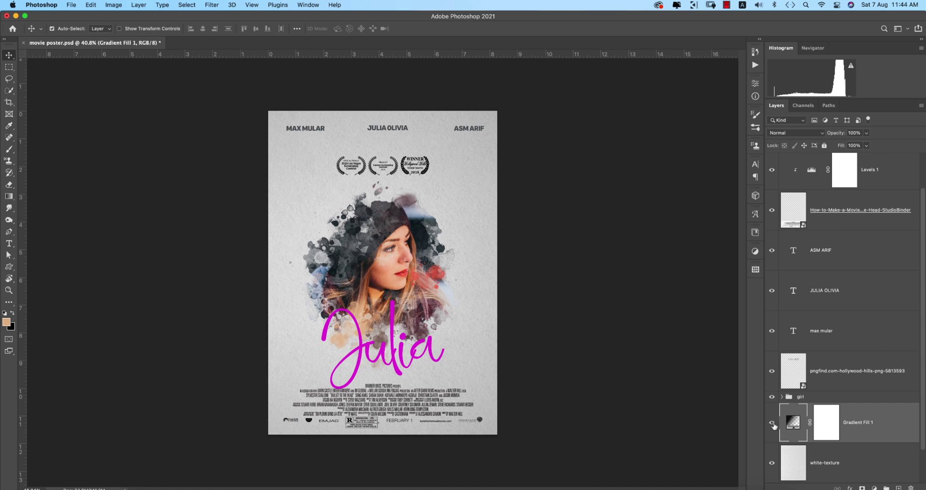
key(super+s)
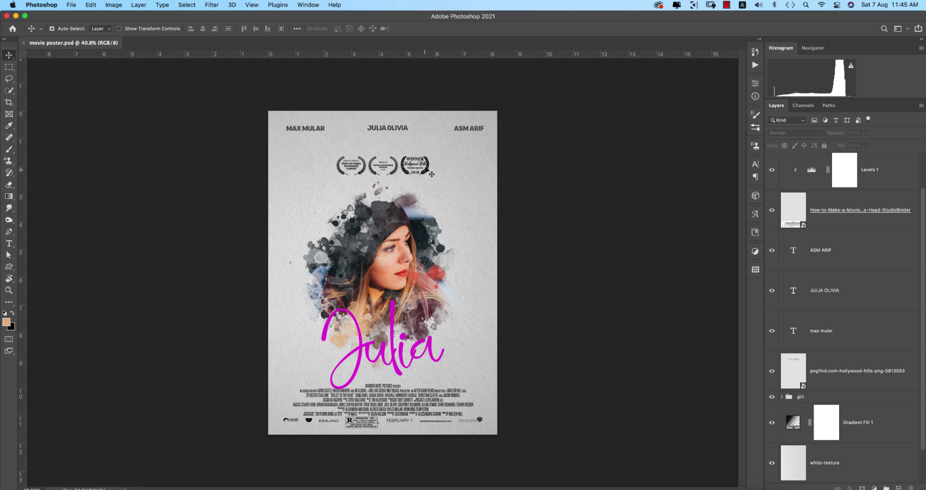
drag(426, 175, 427, 170)
Apply and commit a free transform on the girl portrait group, then save the poster.
click(391, 267)
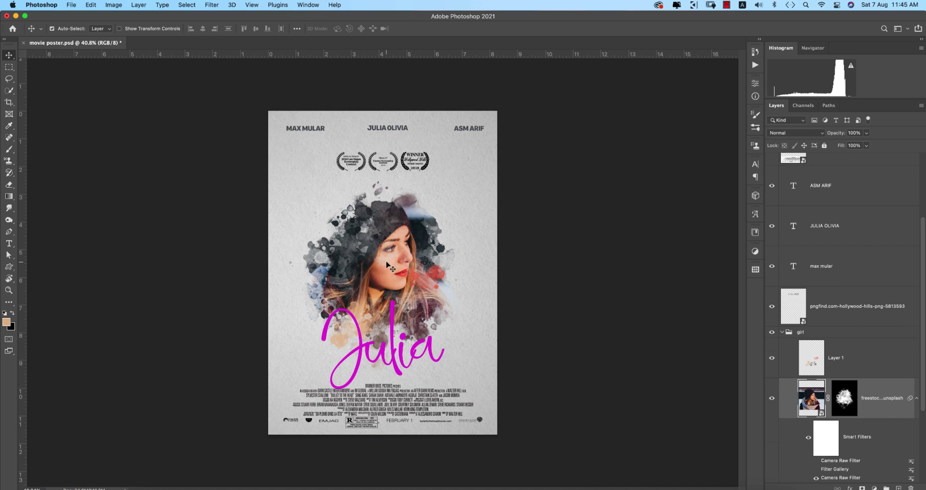
click(799, 333)
key(super+t)
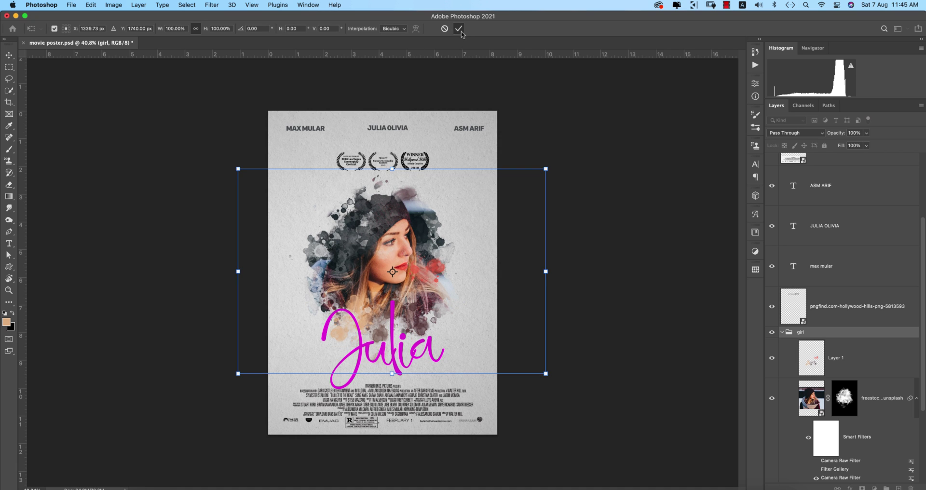
key(Return)
click(555, 196)
key(super+s)
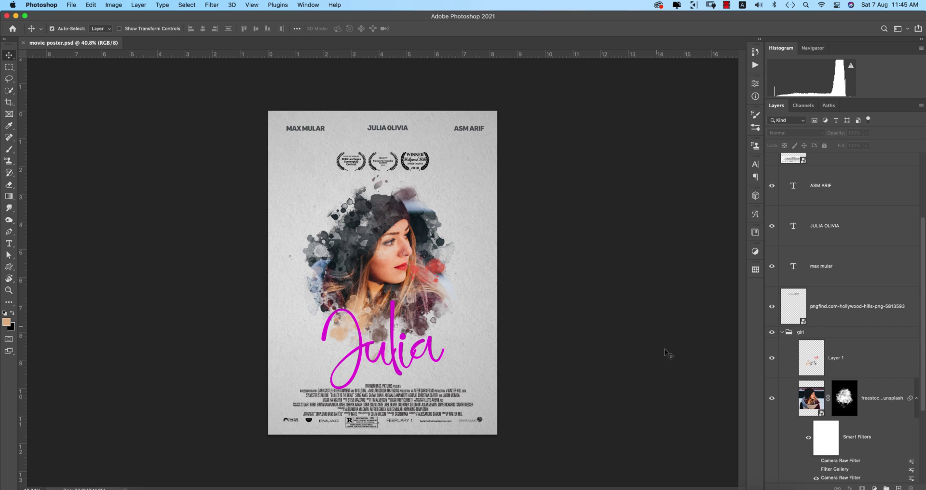
Save a JPEG copy named movie poster.jpg, accepting the default JPEG quality options.
key(super+s)
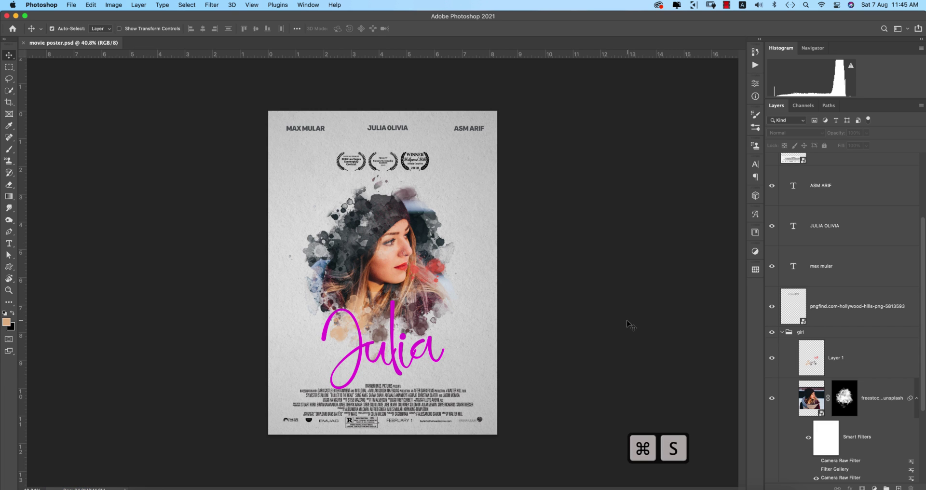
key(shift+super+s)
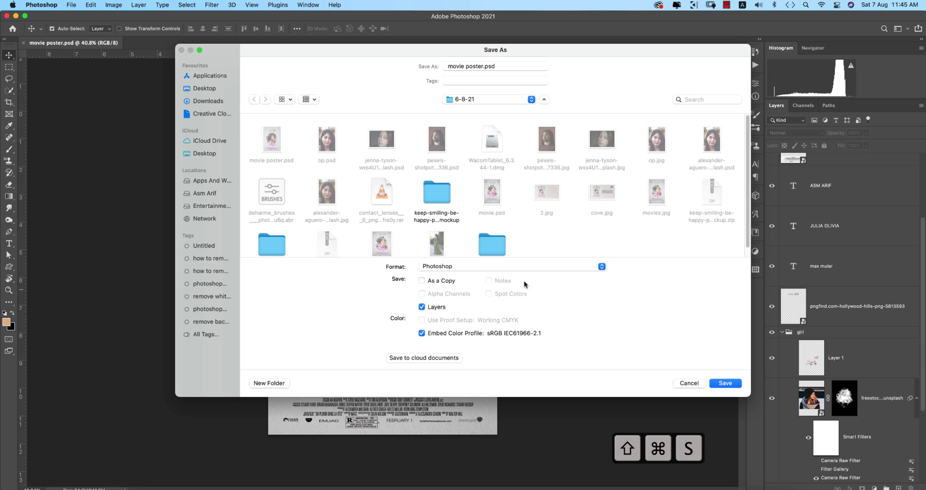
click(525, 265)
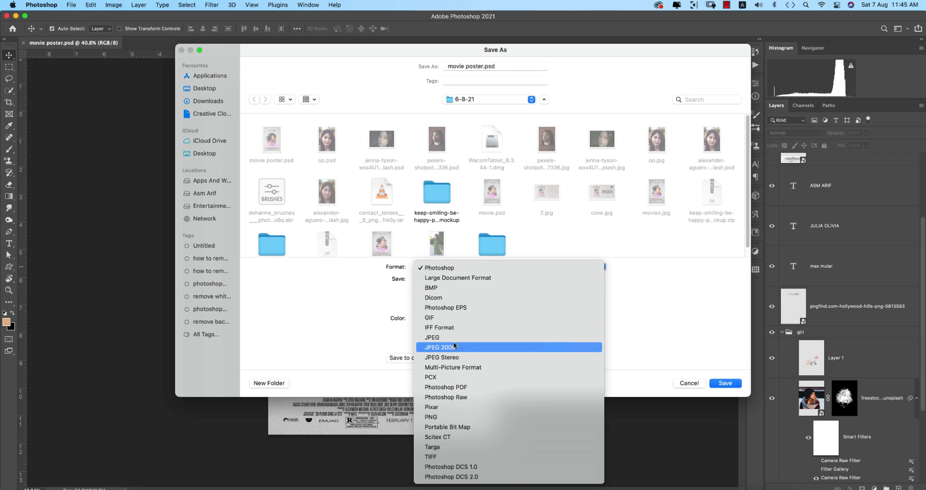
click(450, 338)
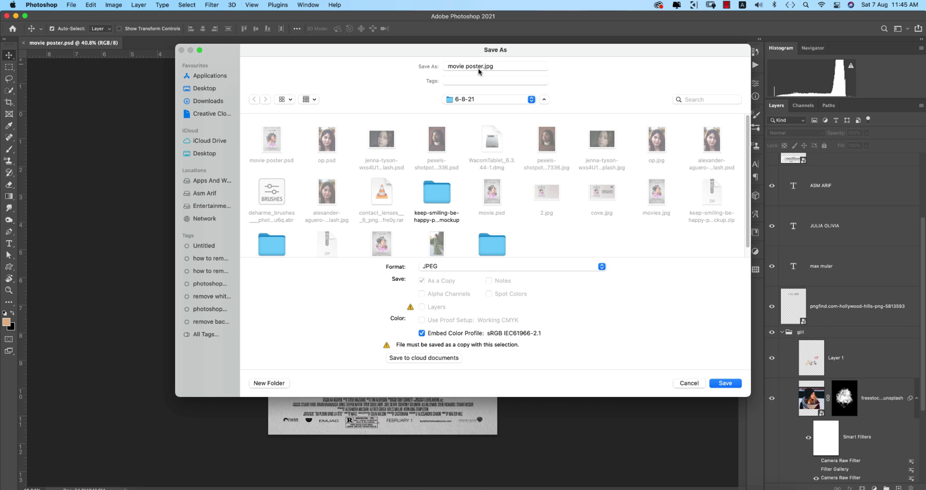
click(731, 384)
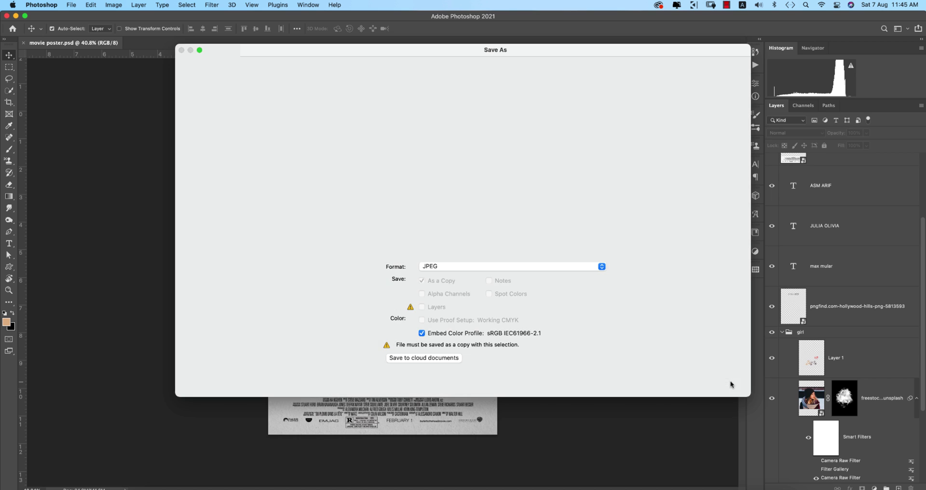
click(598, 110)
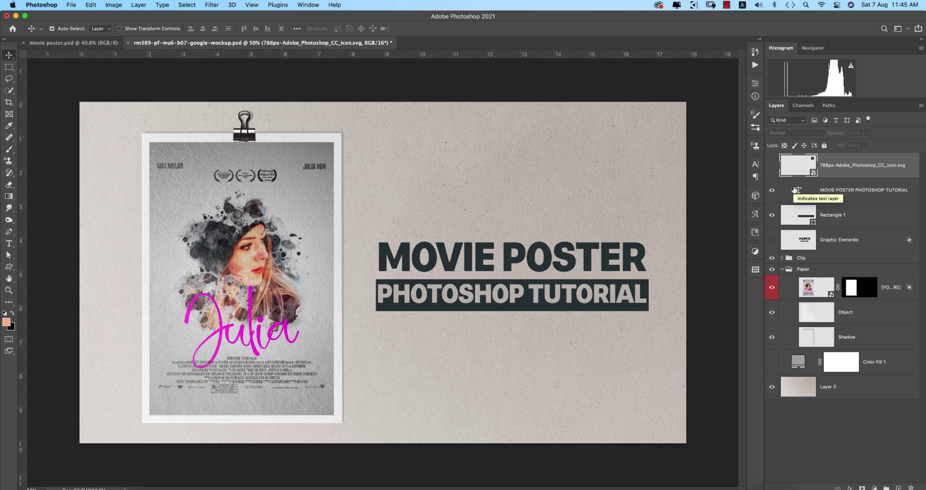
Open the mockup's poster smart object and hide the old movies artwork inside it.
click(774, 288)
click(774, 288)
double_click(834, 296)
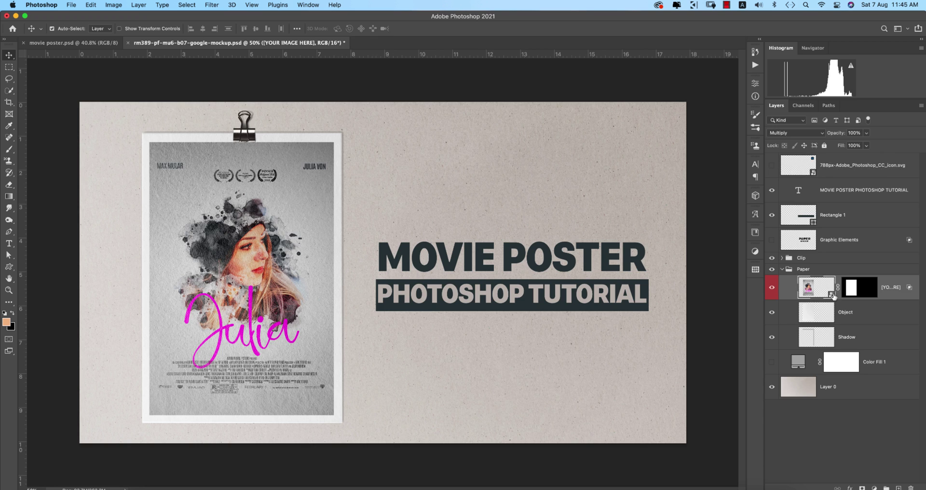
click(774, 175)
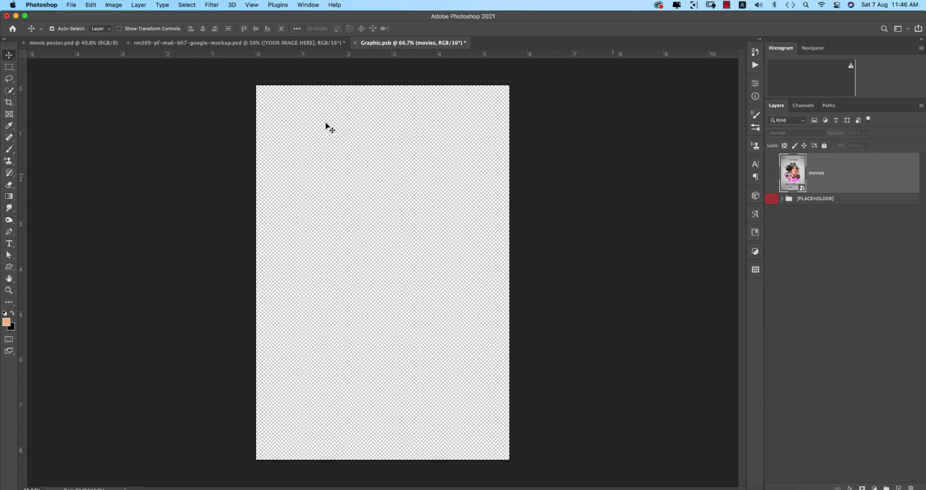
Place movie poster.jpg embedded, stretch it to fill the canvas height, commit, and save the smart object.
click(72, 5)
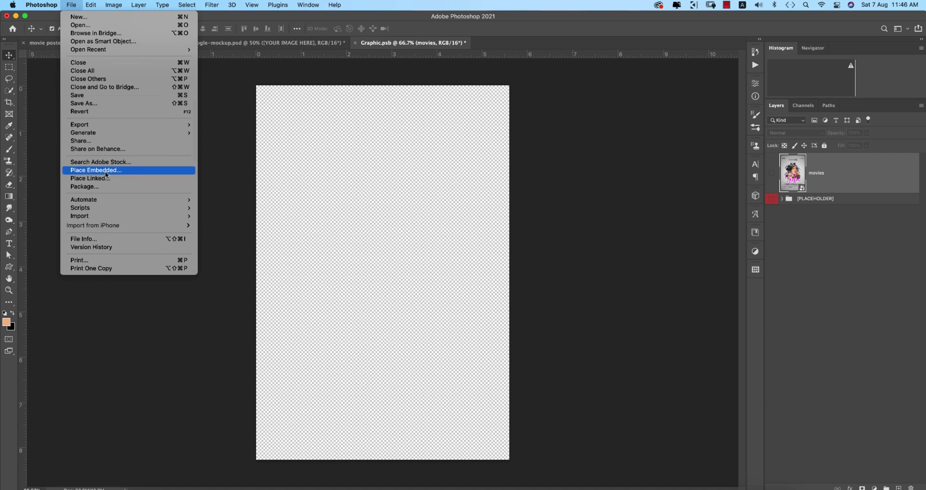
click(96, 170)
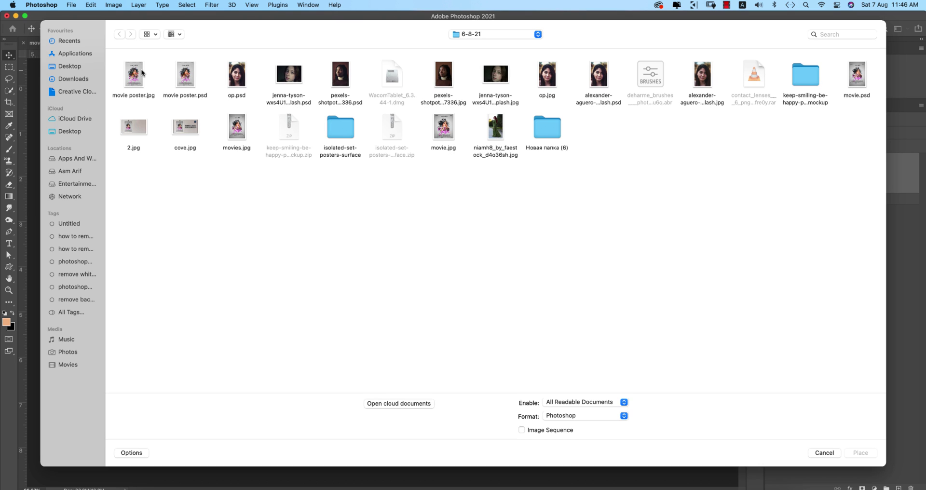
double_click(135, 72)
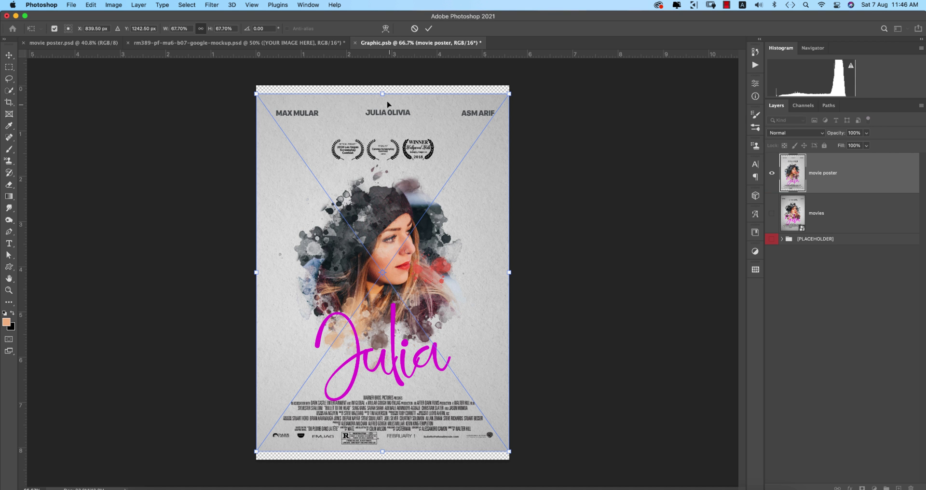
drag(382, 94, 381, 87)
drag(381, 455, 381, 459)
click(428, 28)
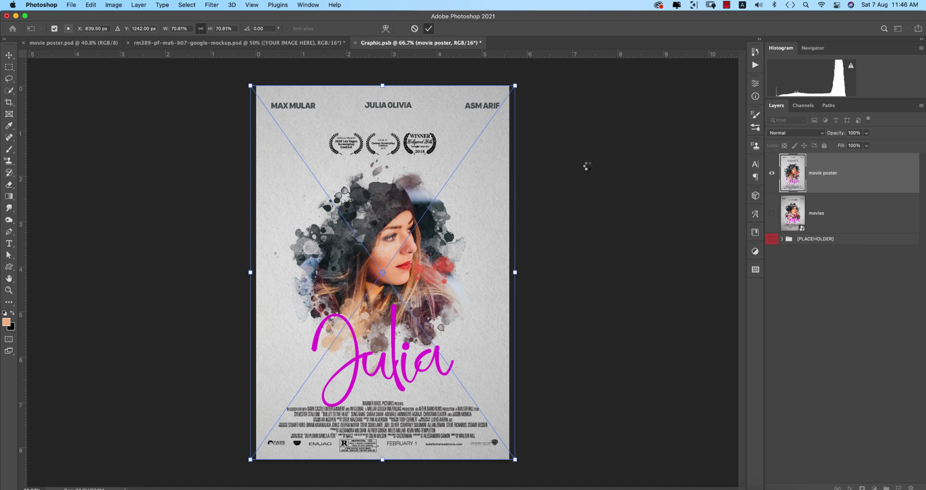
key(super+s)
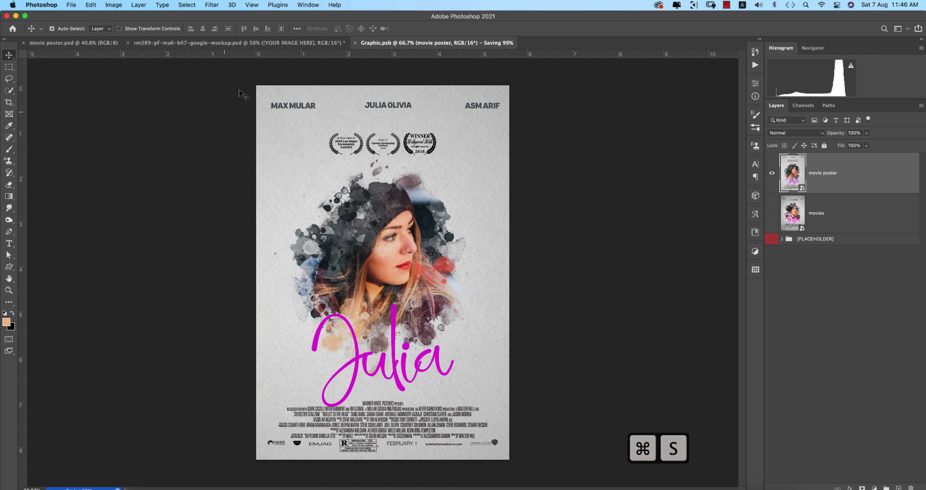
click(241, 44)
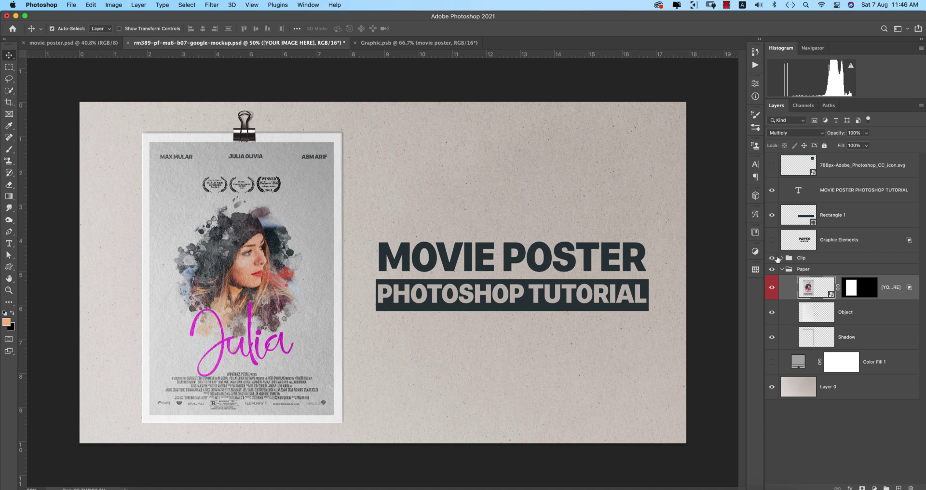
Hide the Clip group so the binder clip no longer appears on the poster.
click(773, 258)
click(773, 258)
click(773, 258)
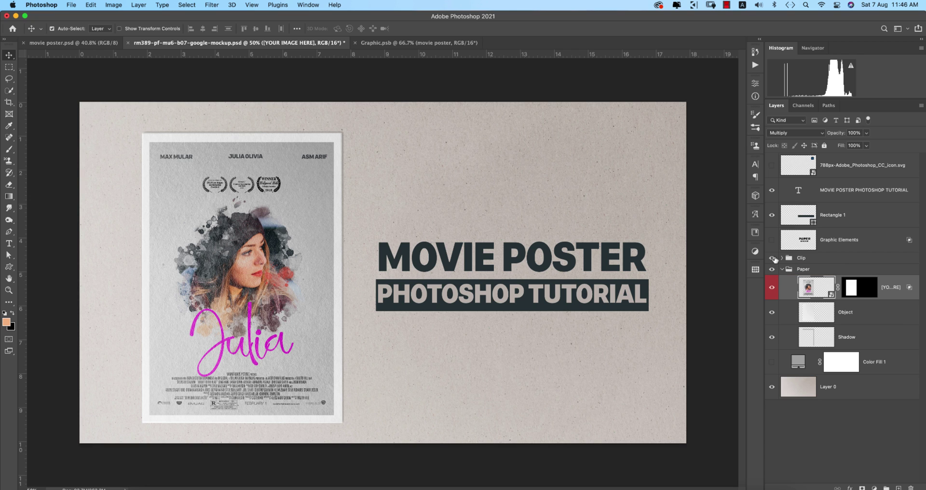
click(773, 259)
click(774, 259)
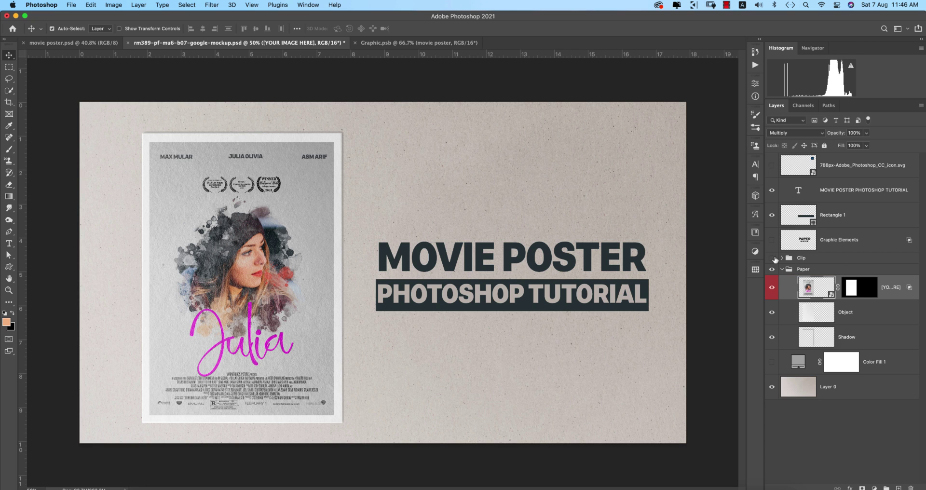
Compare Color Fill 1's grey background against the paper texture, keep the paper, and save the mockup.
click(772, 363)
click(772, 362)
click(772, 387)
click(772, 387)
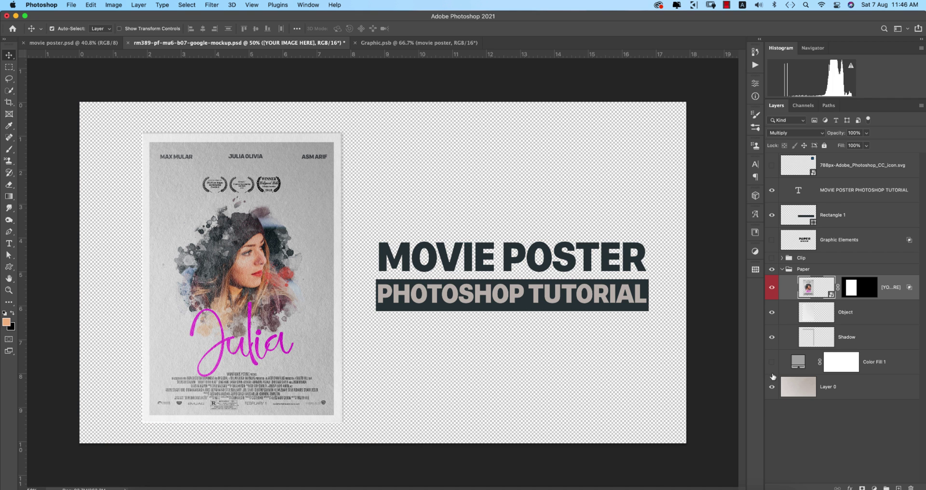
click(772, 362)
click(773, 362)
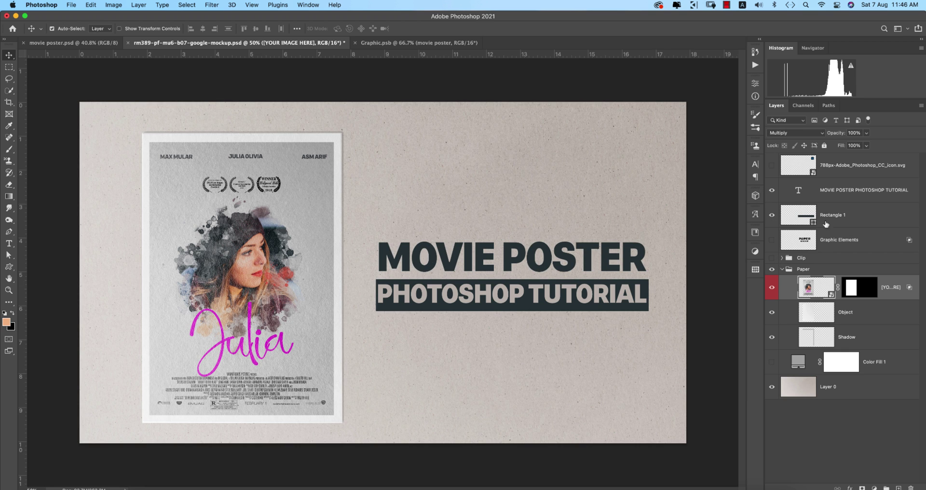
click(724, 198)
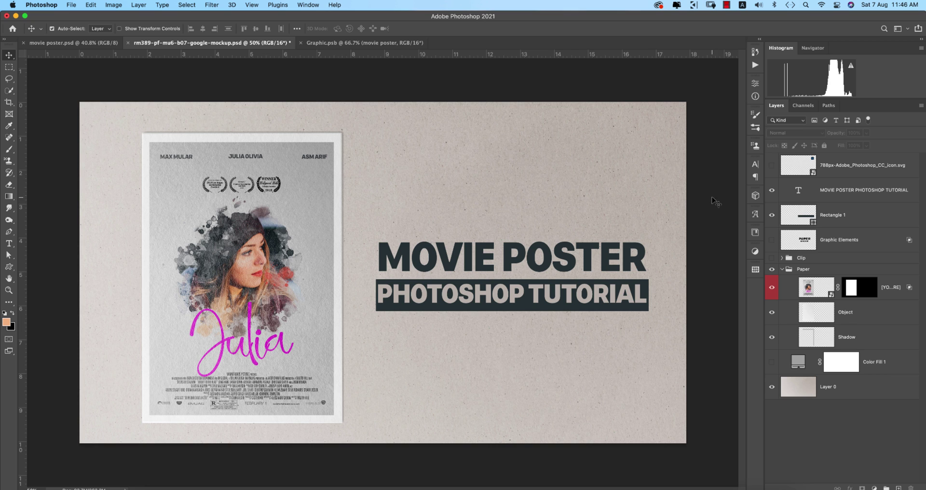
key(super+s)
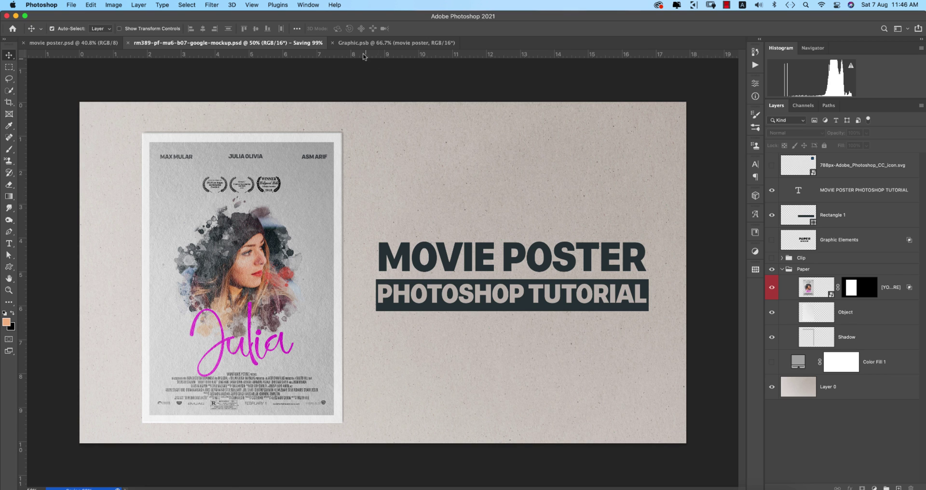
Switch to the movie poster.psd document tab.
click(73, 43)
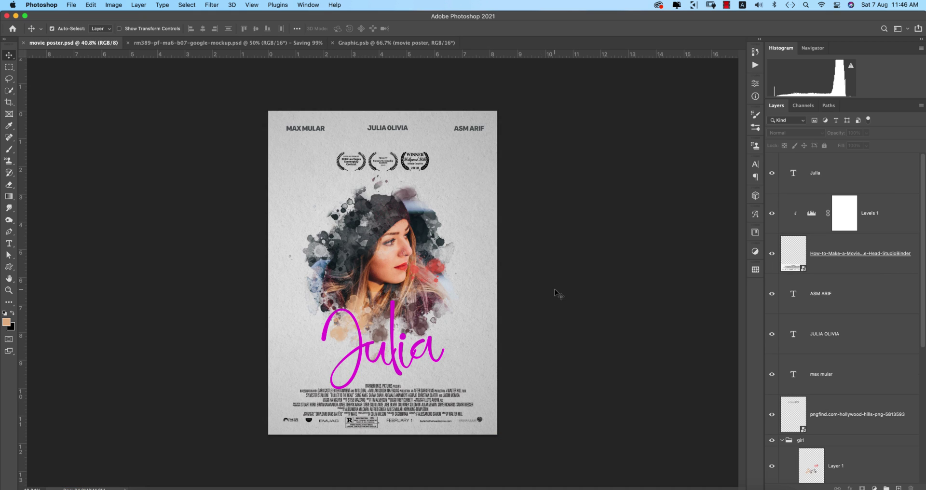